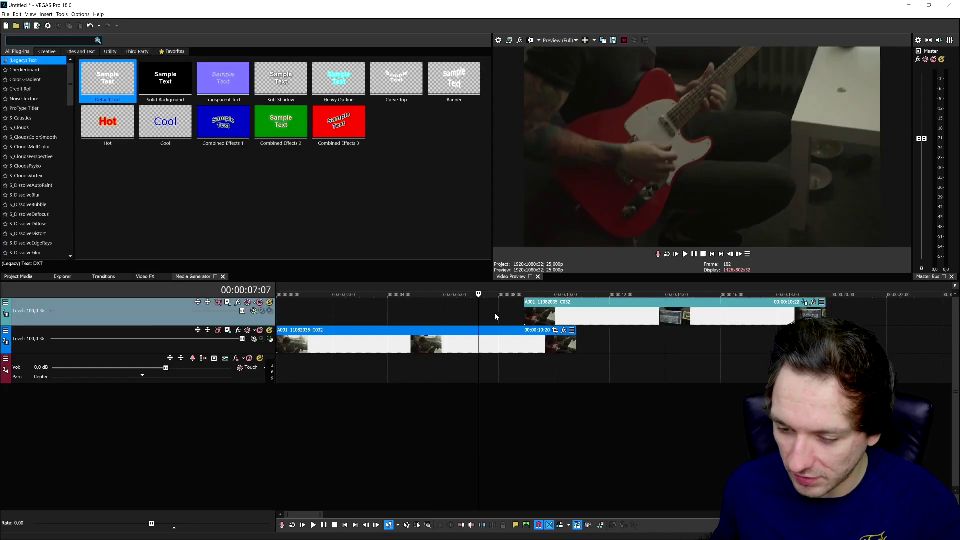
# Trim the lower-track clip to a length of 00:00:06:19 and move the upper-track clip so it starts at that cut
pyautogui.click(484, 314)
pyautogui.click(449, 312)
pyautogui.click(481, 312)
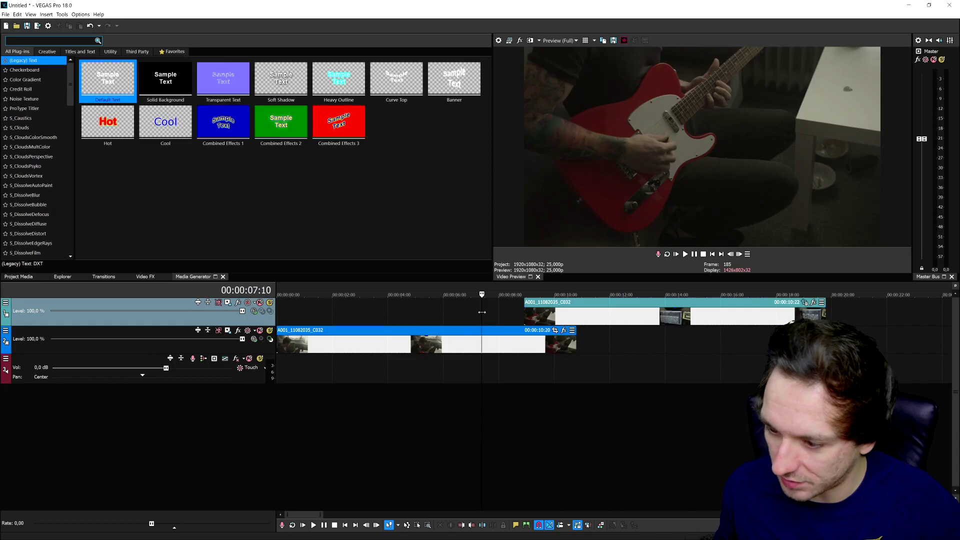
pyautogui.click(508, 311)
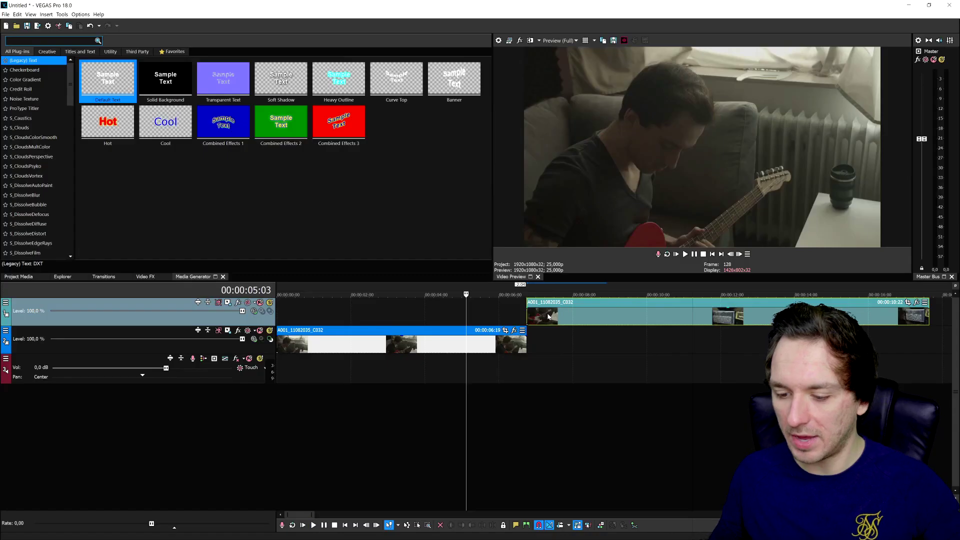
# Place the playhead at the start of the upper-track clip, at 00:00:06:19
pyautogui.click(530, 316)
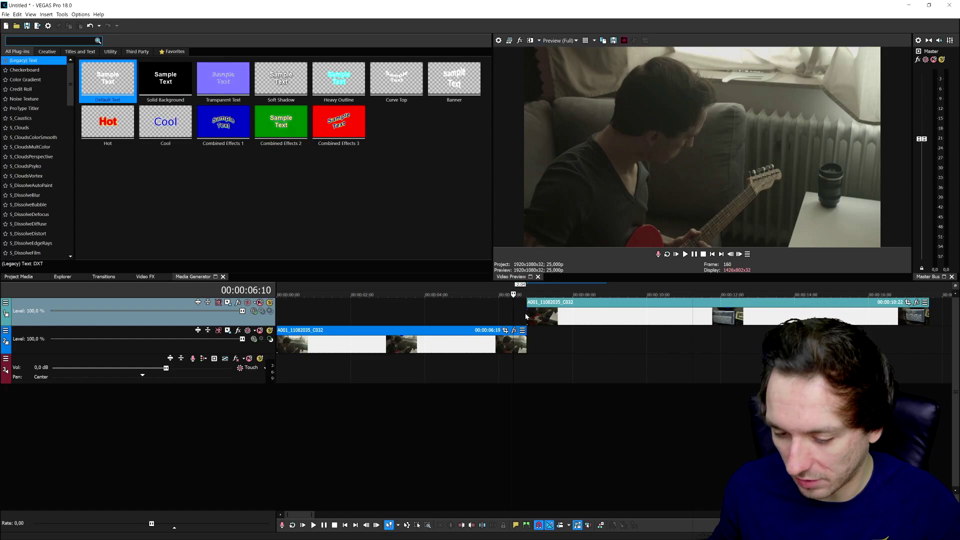
pyautogui.click(527, 316)
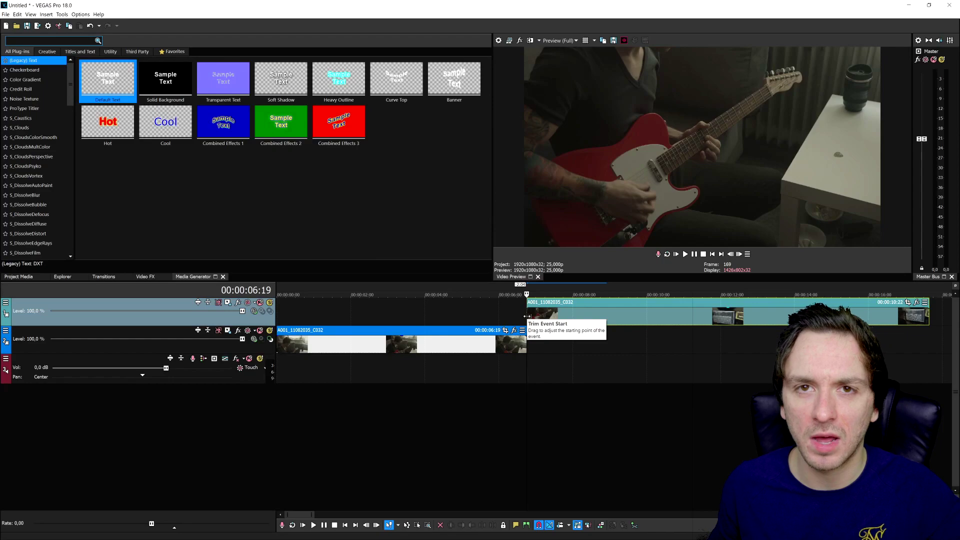
pyautogui.moveTo(527, 316)
pyautogui.mouseDown()
pyautogui.moveTo(467, 318)
pyautogui.moveTo(527, 320)
pyautogui.mouseUp()
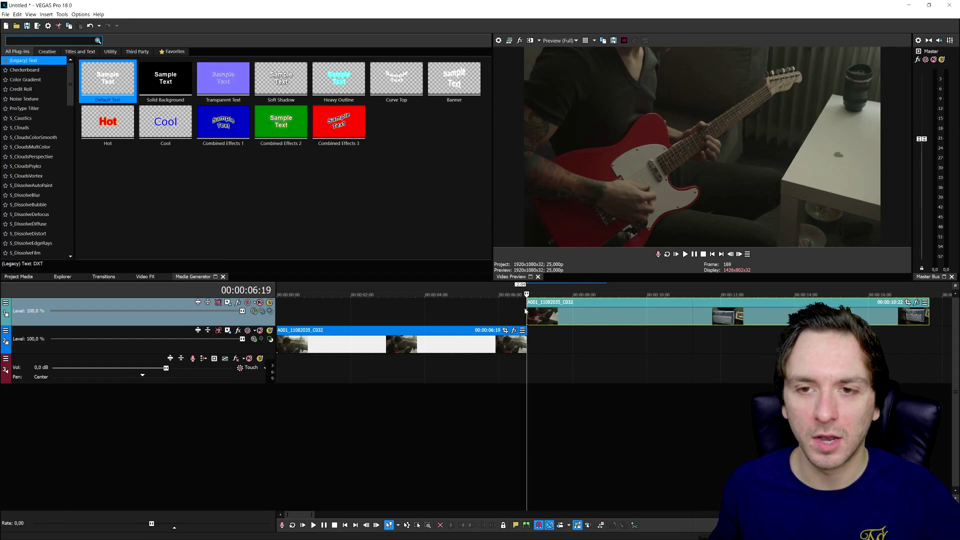
pyautogui.scroll(-2, 525, 311)
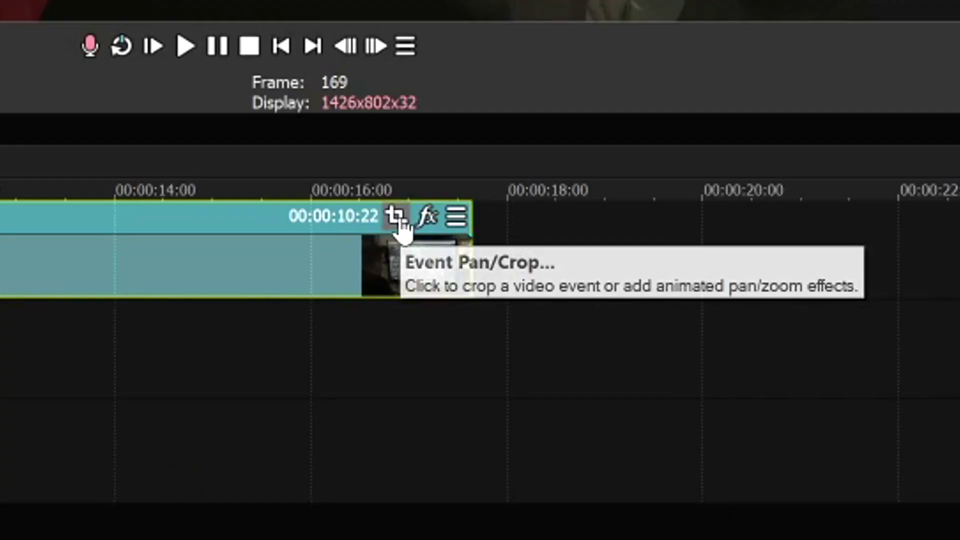
pyautogui.click(745, 302)
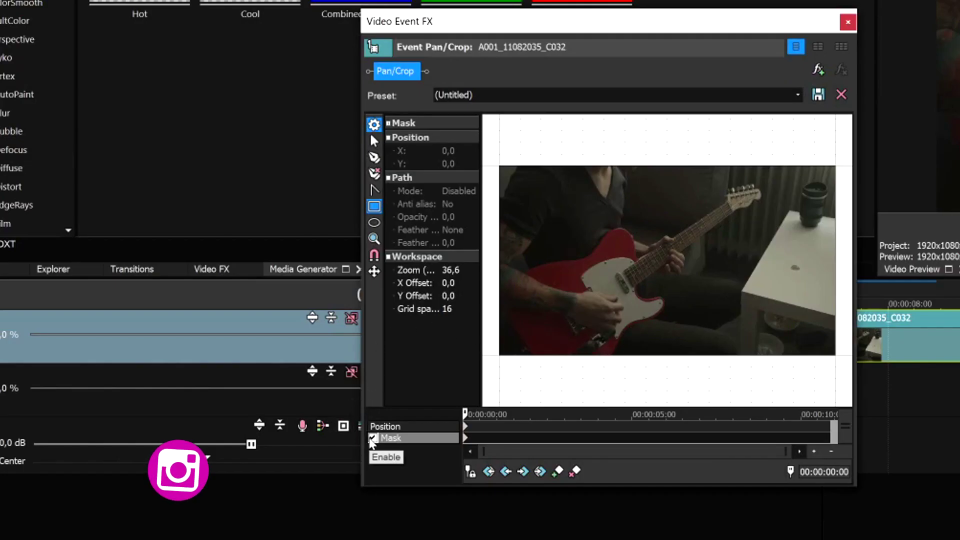
pyautogui.moveTo(487, 156); pyautogui.dragTo(877, 223)
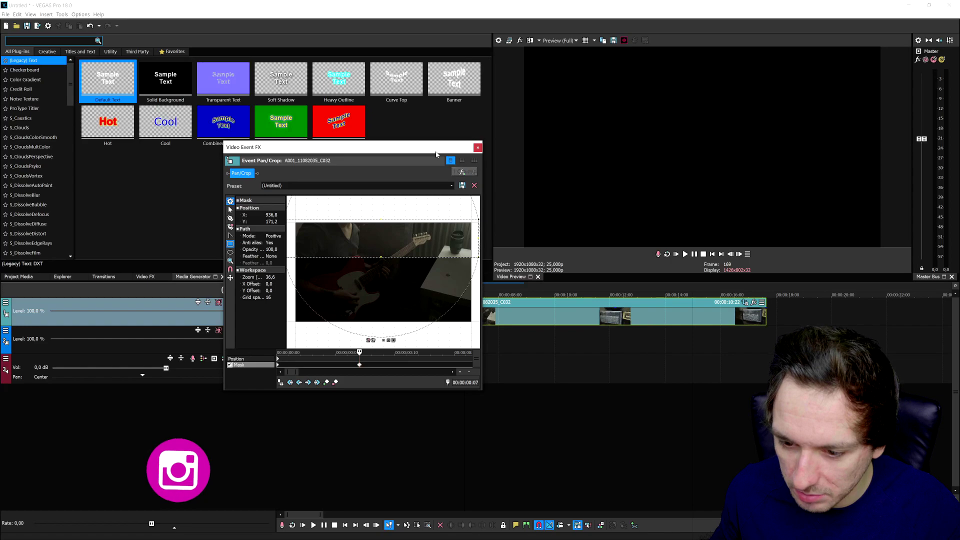
pyautogui.moveTo(435, 154); pyautogui.dragTo(330, 157)
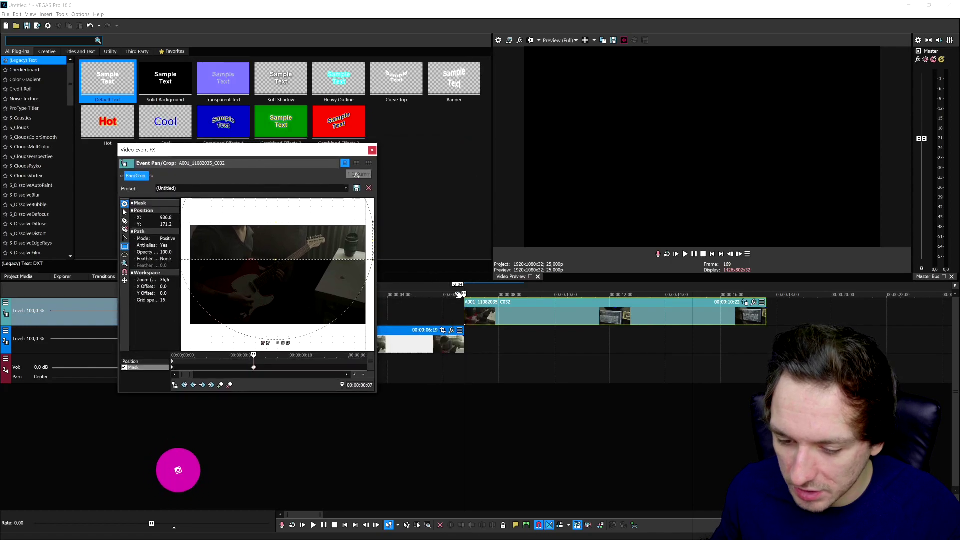
pyautogui.press('space')
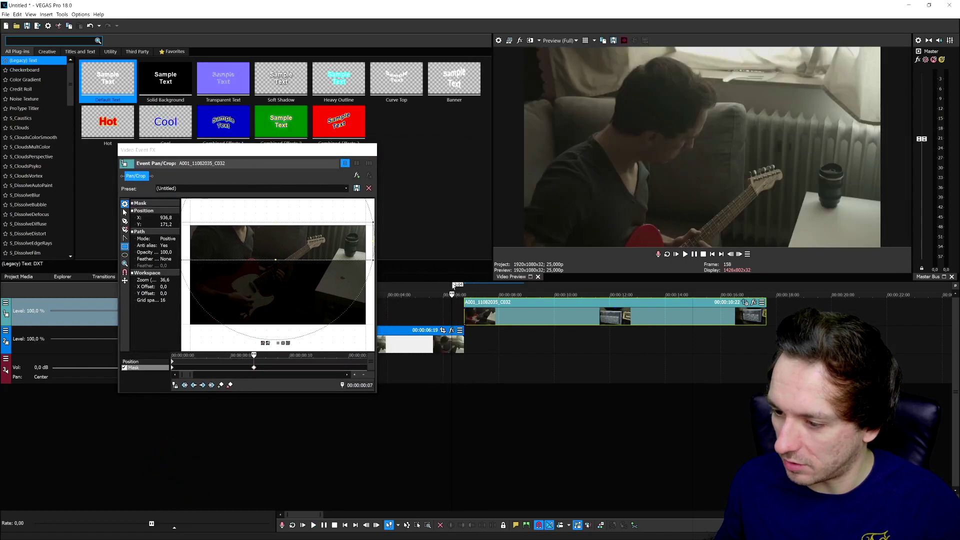
pyautogui.press('space')
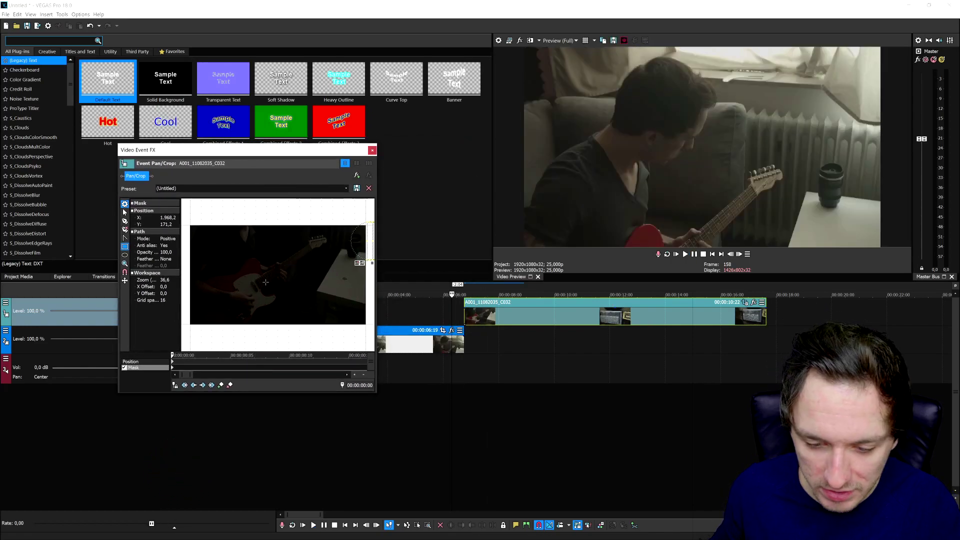
pyautogui.click(465, 314)
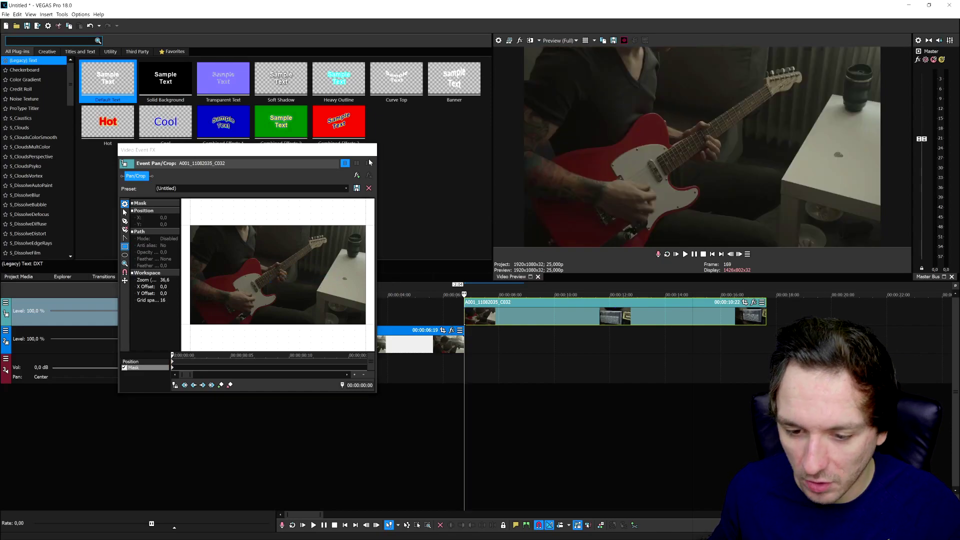
# Insert two empty video tracks above the existing video tracks
pyautogui.scroll(-1, 497, 311)
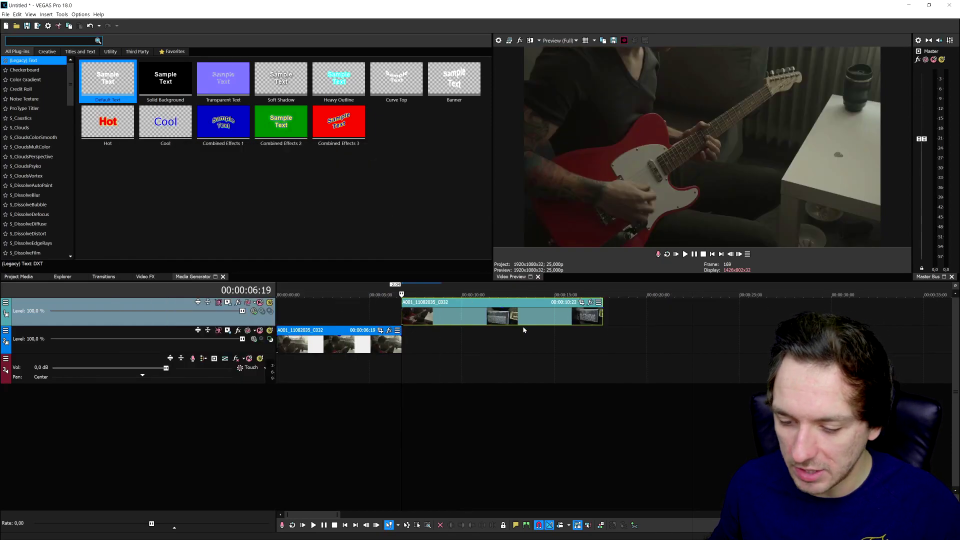
pyautogui.scroll(2, 492, 313)
pyautogui.scroll(-1, 485, 314)
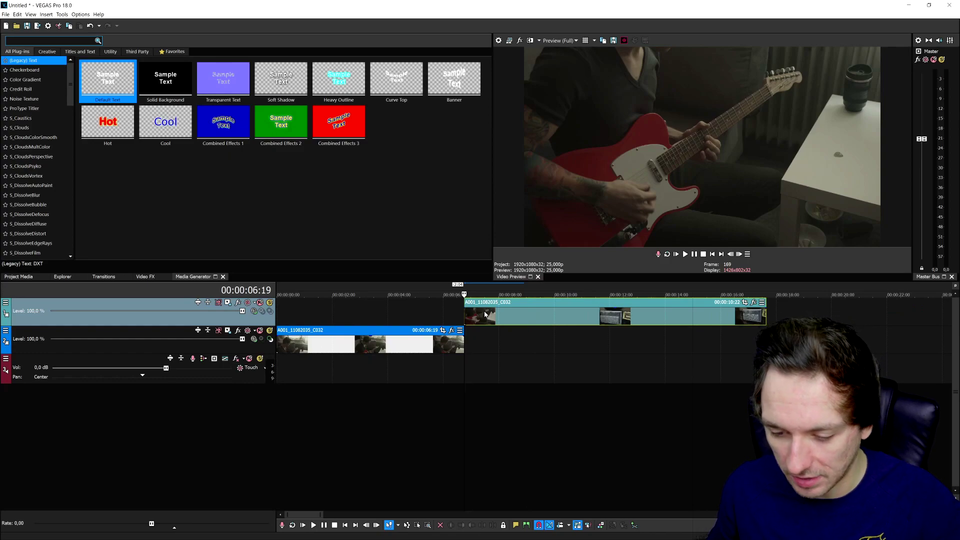
pyautogui.rightClick(445, 311)
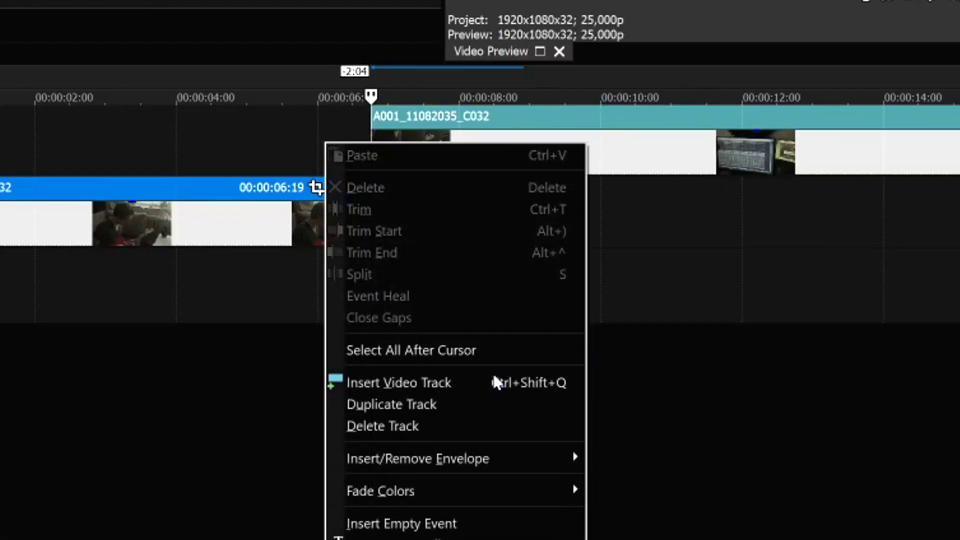
pyautogui.click(473, 387)
pyautogui.rightClick(337, 137)
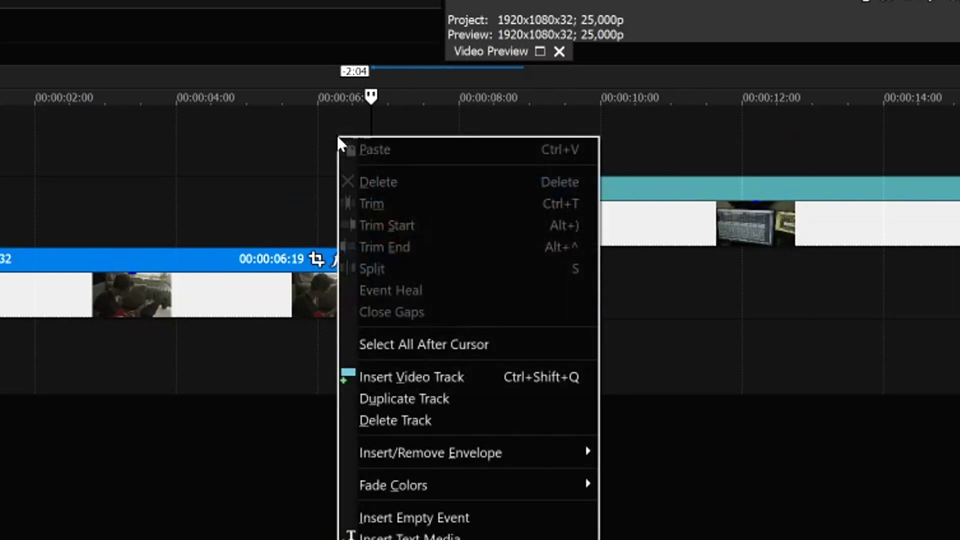
pyautogui.click(455, 386)
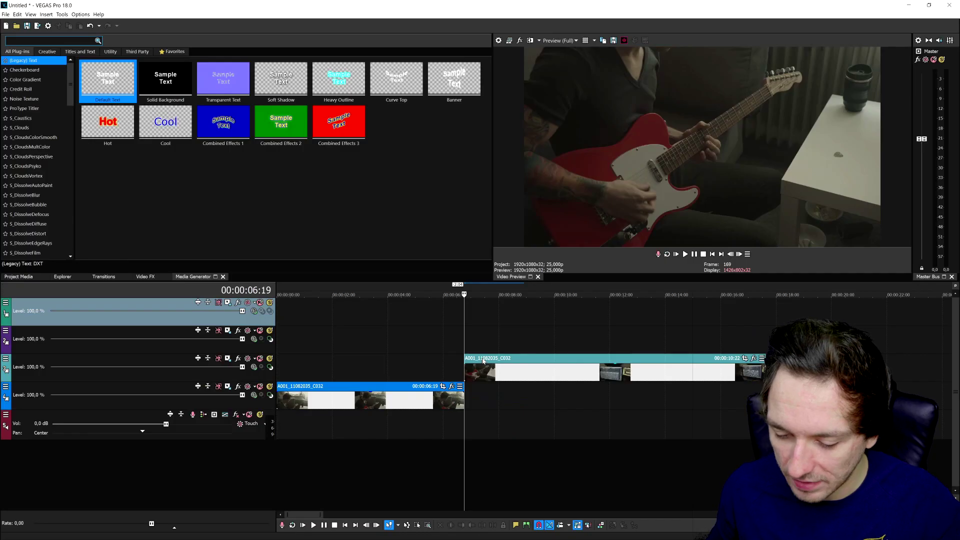
# Copy the second clip and paste it at 00:00:06:19 onto each of the two new video tracks above it
pyautogui.click(430, 292)
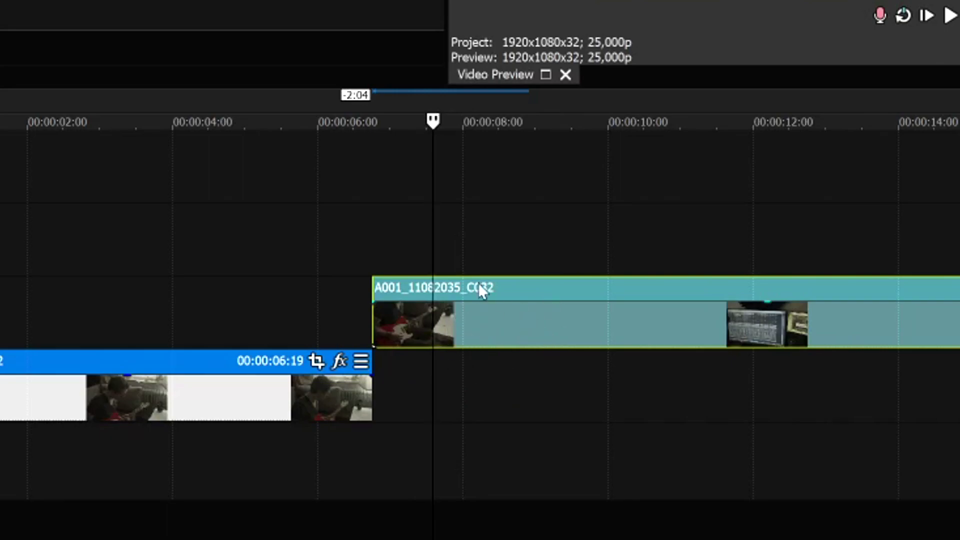
pyautogui.click(374, 233)
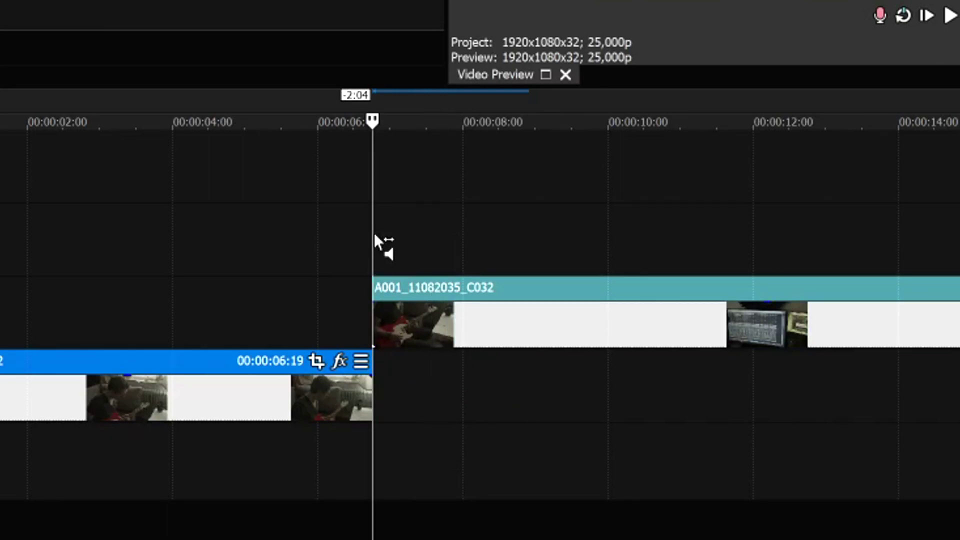
pyautogui.hotkey('ctrl', 'v')
pyautogui.click(370, 173)
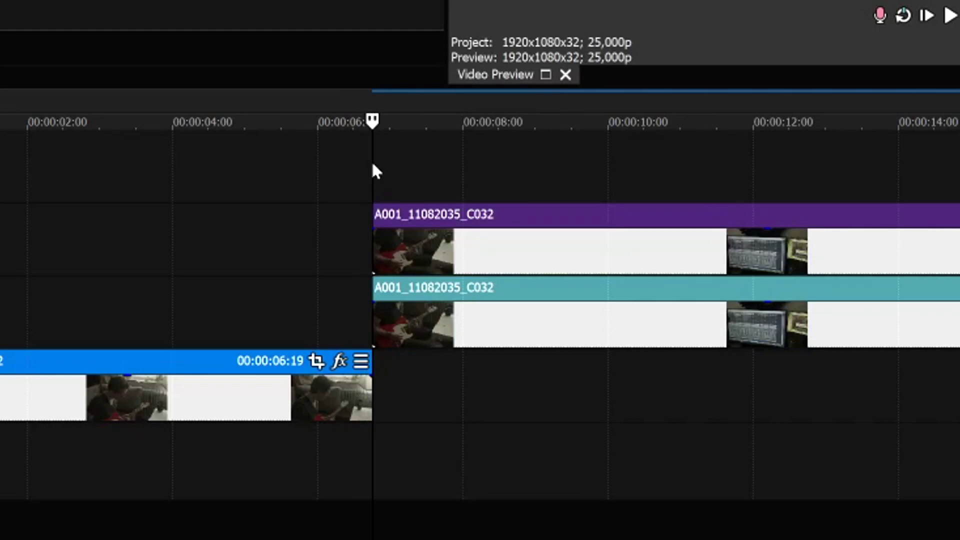
pyautogui.hotkey('ctrl', 'v')
# Lower the opacity of the two stacked clip copies on the top two tracks all the way down
pyautogui.scroll(-5, 253, 193)
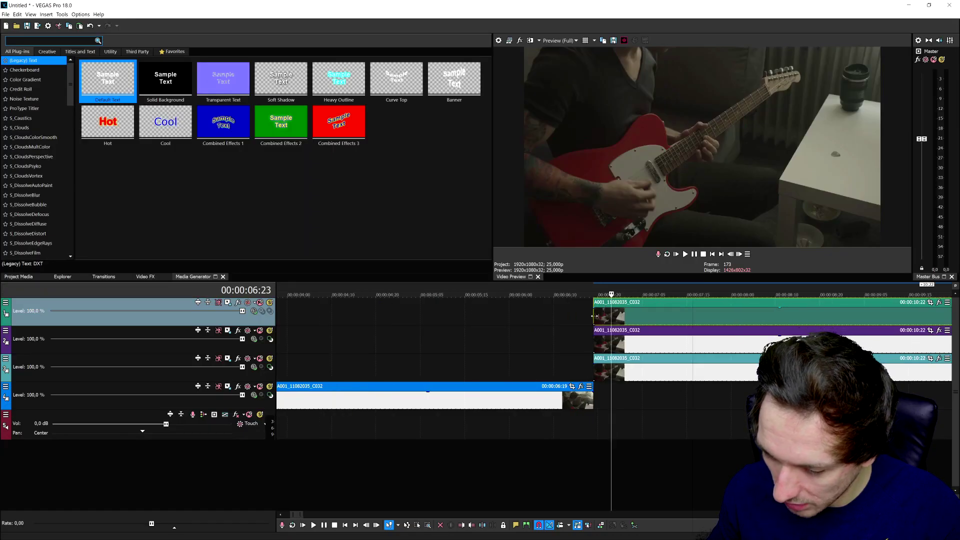
pyautogui.scroll(-3, 594, 330)
pyautogui.scroll(-2, 548, 306)
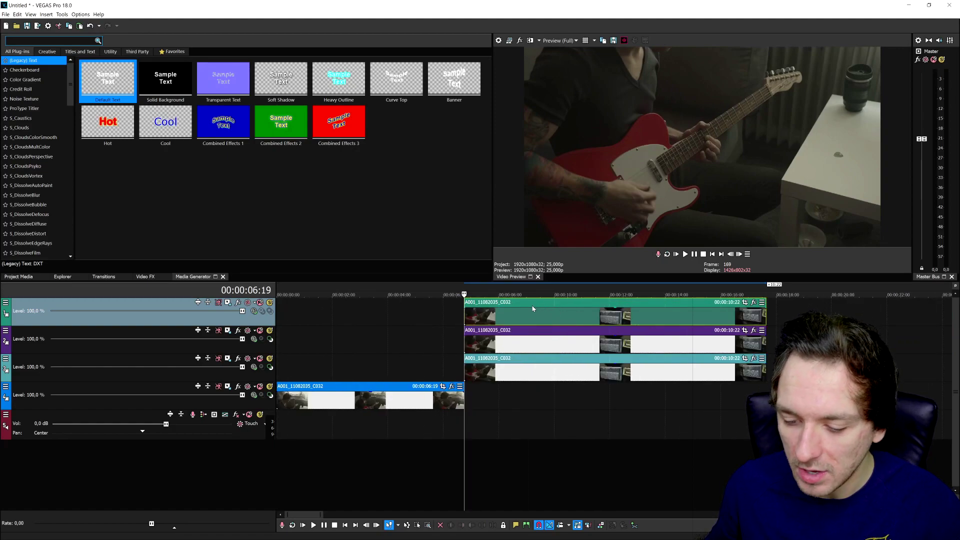
pyautogui.moveTo(516, 312)
pyautogui.mouseDown()
pyautogui.moveTo(527, 323)
pyautogui.moveTo(529, 314)
pyautogui.mouseUp()
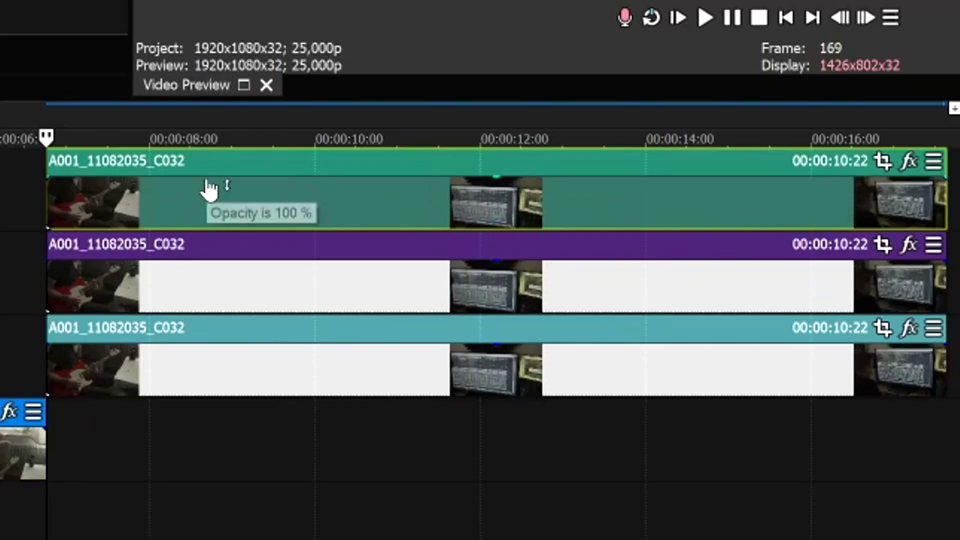
pyautogui.moveTo(210, 186); pyautogui.dragTo(206, 265)
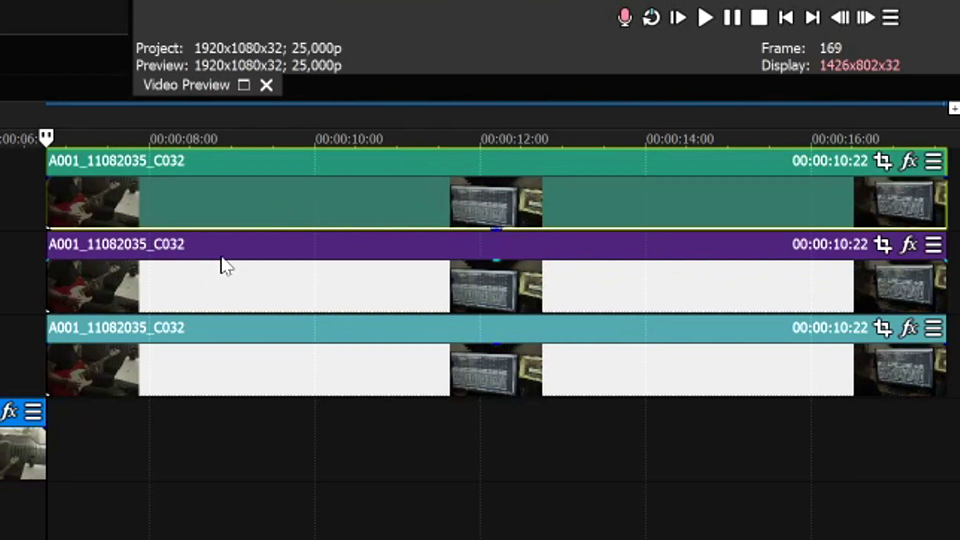
pyautogui.click(210, 270)
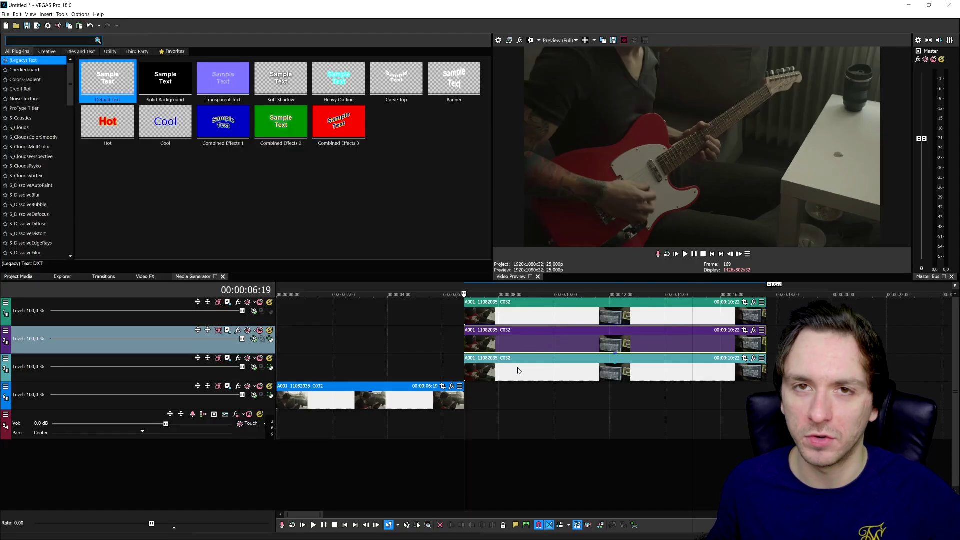
# In the third-track clip's Pan/Crop, draw a narrow rectangular mask outside the frame's upper right edge at 0 s, centred at about X 2007, Y 121
pyautogui.click(470, 375)
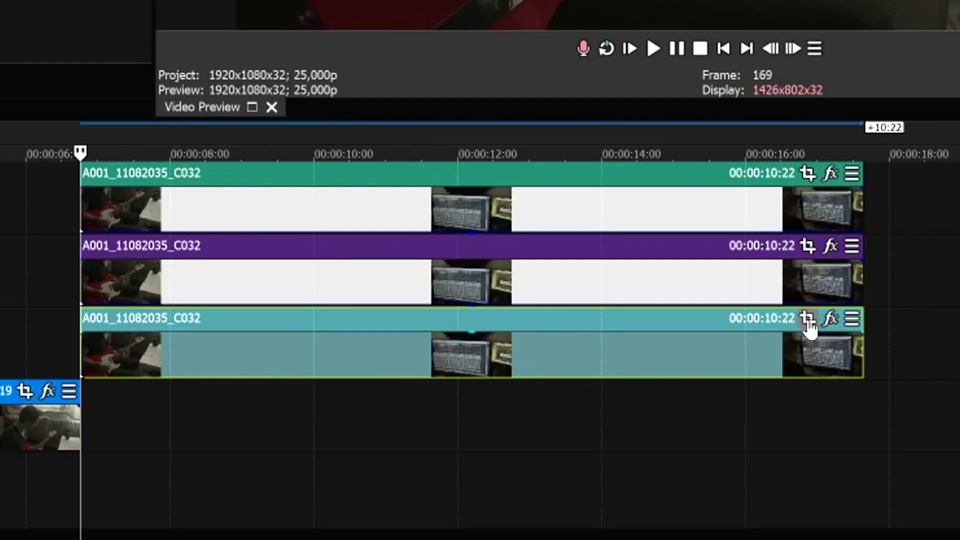
pyautogui.click(807, 318)
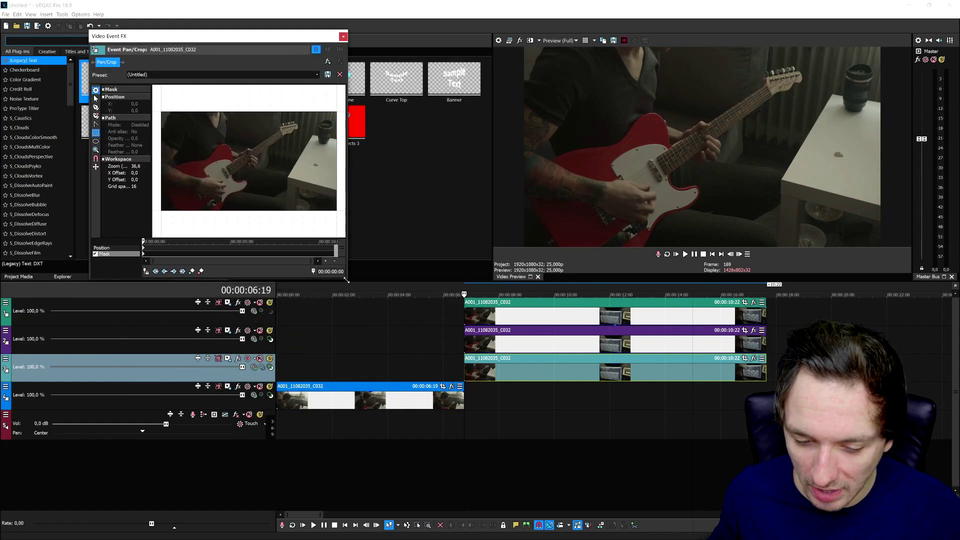
pyautogui.moveTo(348, 279); pyautogui.dragTo(487, 344)
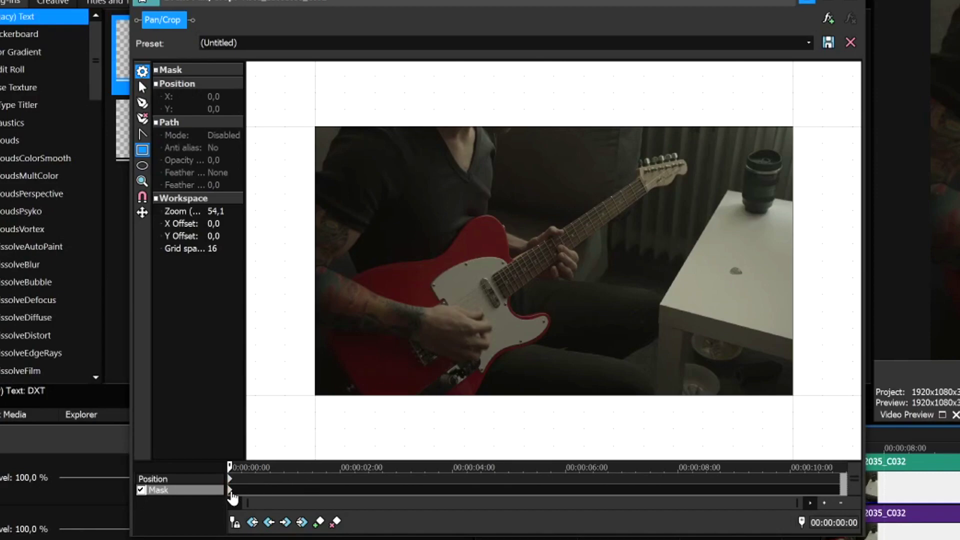
pyautogui.moveTo(229, 465); pyautogui.dragTo(191, 469)
pyautogui.moveTo(830, 107); pyautogui.dragTo(801, 205)
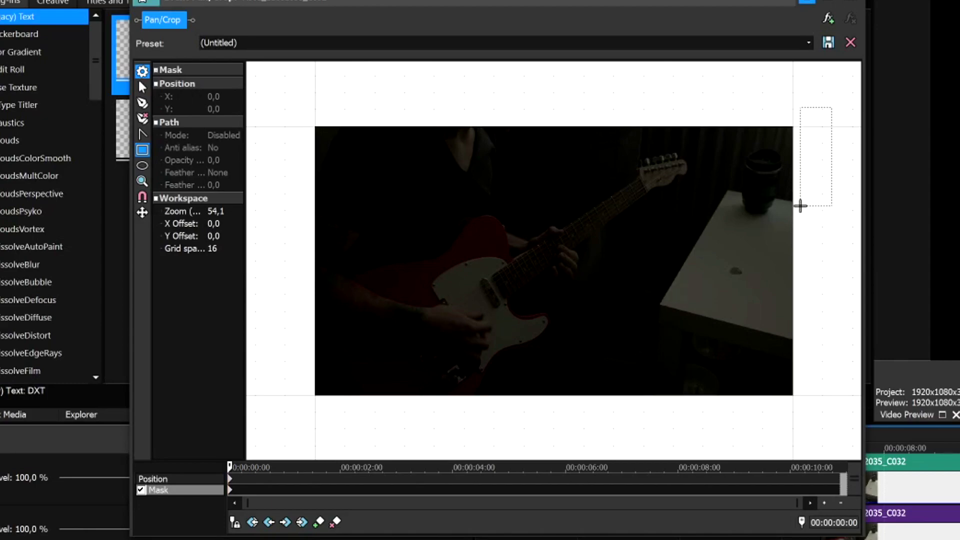
pyautogui.moveTo(797, 206); pyautogui.dragTo(799, 204)
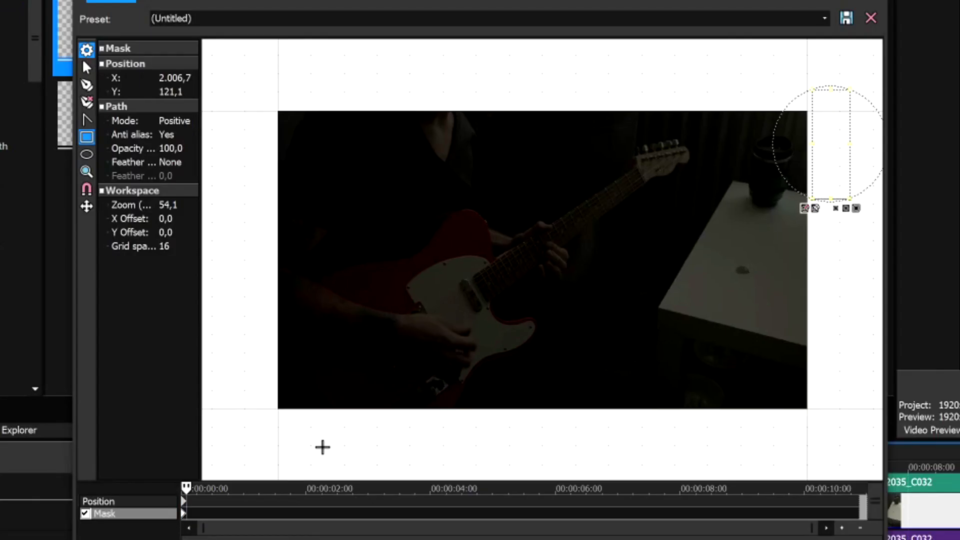
# At 00:00:00:05, stretch the mask's left edge across the whole frame so it spans the picture's top strip
pyautogui.scroll(5, 298, 520)
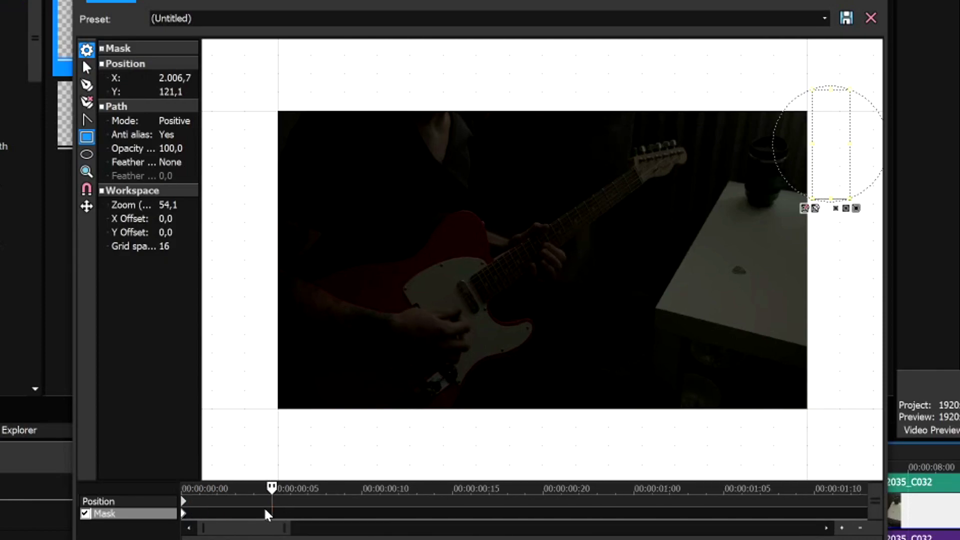
pyautogui.click(300, 522)
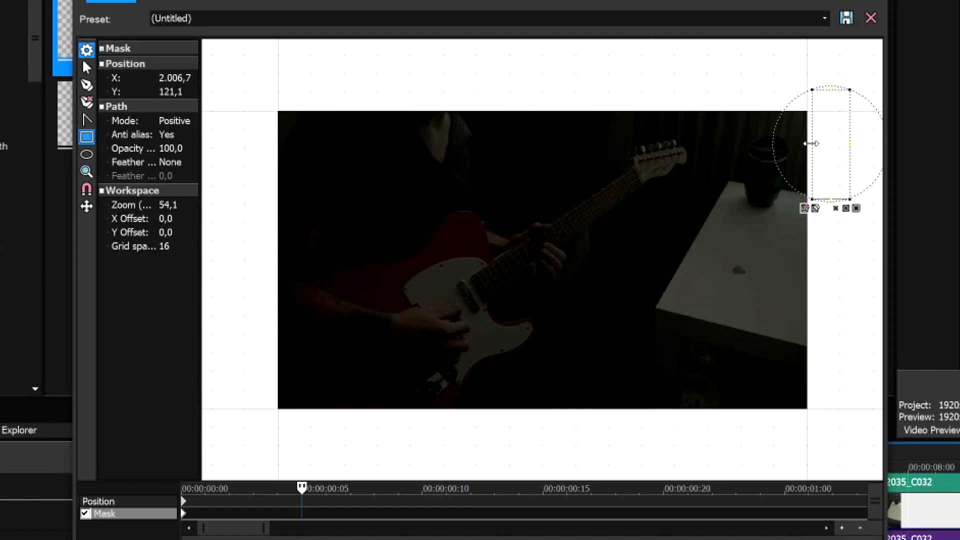
pyautogui.moveTo(811, 143); pyautogui.dragTo(238, 137)
# Play back the timeline from the cut to check the mask sliding in over the top of the picture
pyautogui.moveTo(388, 31); pyautogui.dragTo(291, 40)
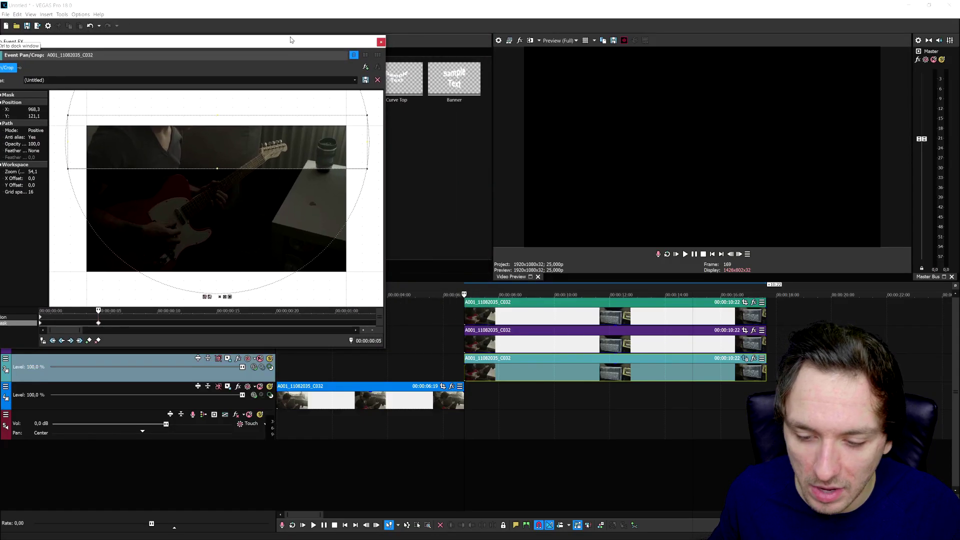
pyautogui.press('space')
pyautogui.scroll(3, 511, 303)
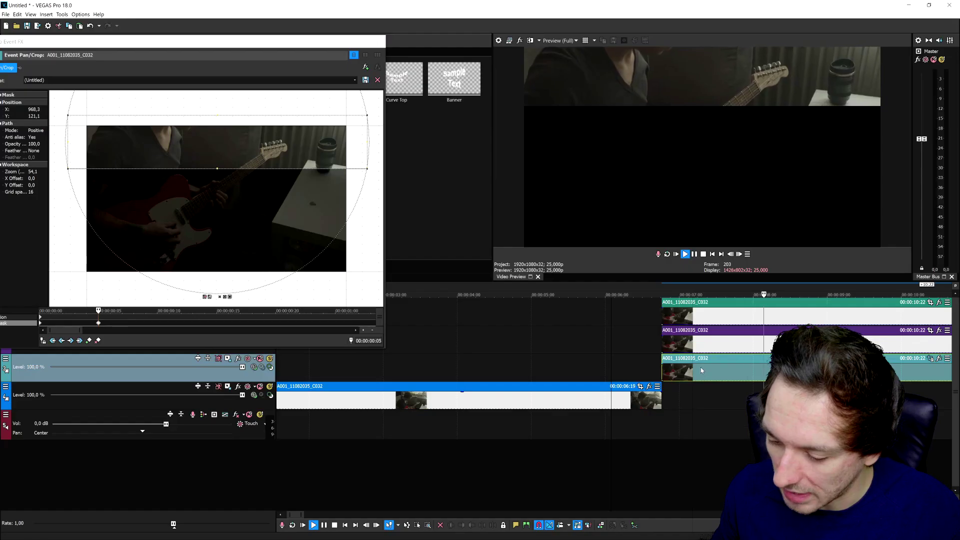
pyautogui.press('space')
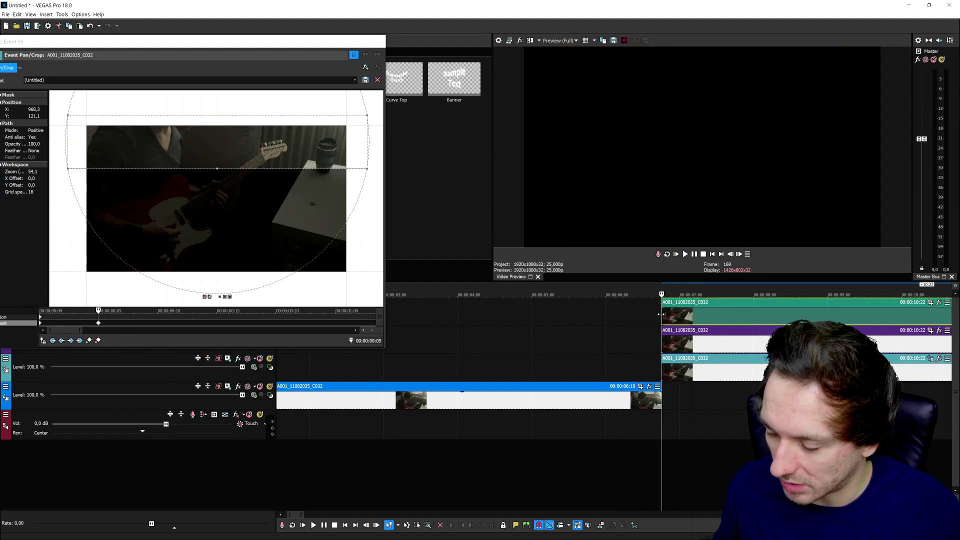
# Shift all three stacked clip copies 16 frames earlier so they overlap the end of the bottom-track clip
pyautogui.click(688, 370)
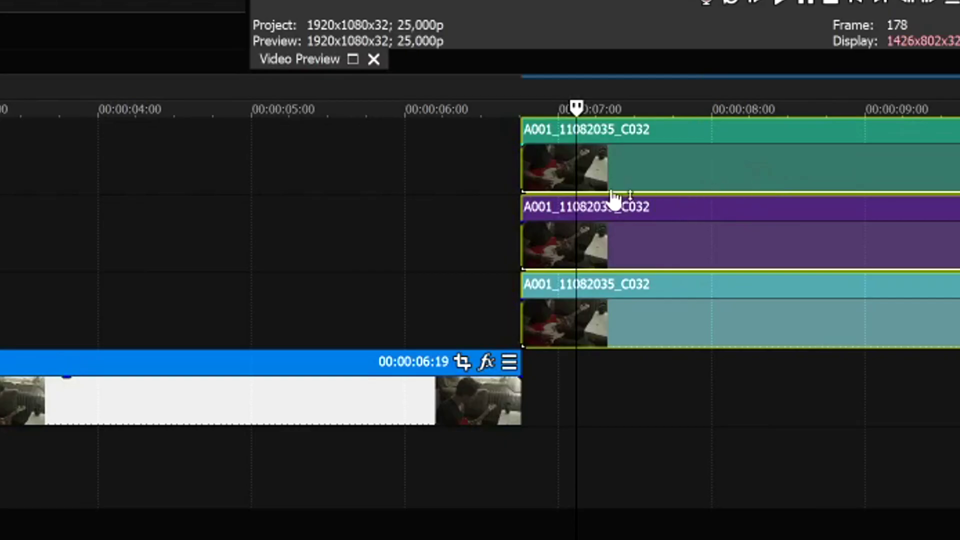
pyautogui.scroll(-2, 608, 335)
pyautogui.scroll(2, 574, 322)
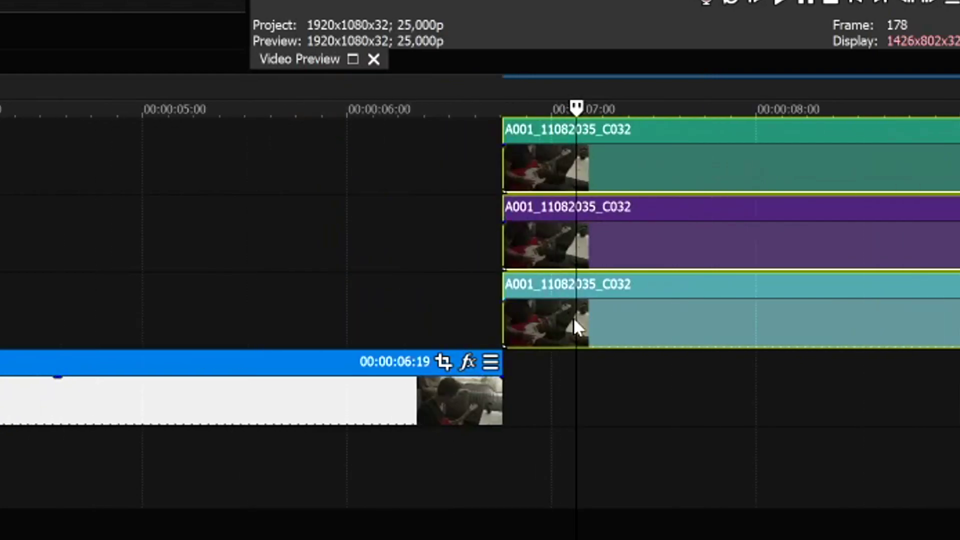
pyautogui.click(715, 300)
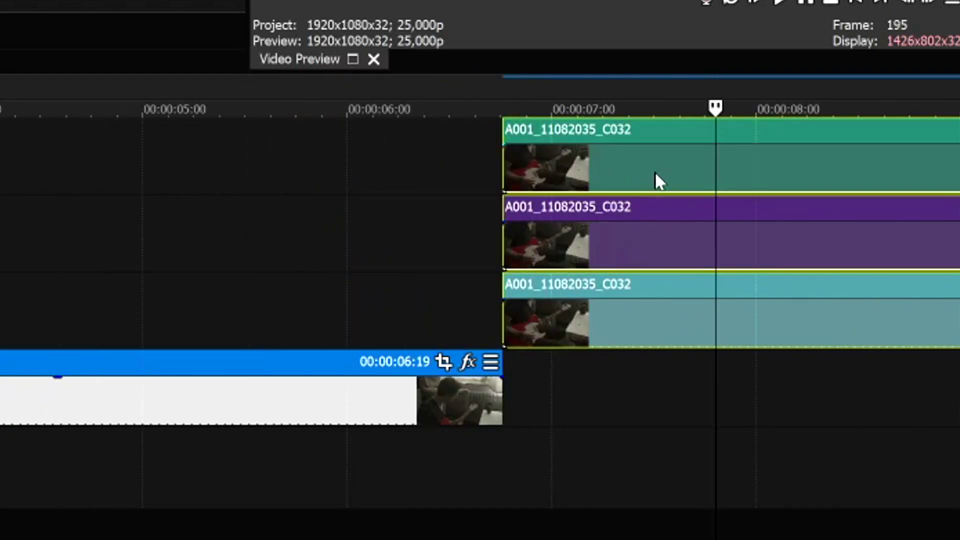
pyautogui.moveTo(655, 171); pyautogui.dragTo(549, 180)
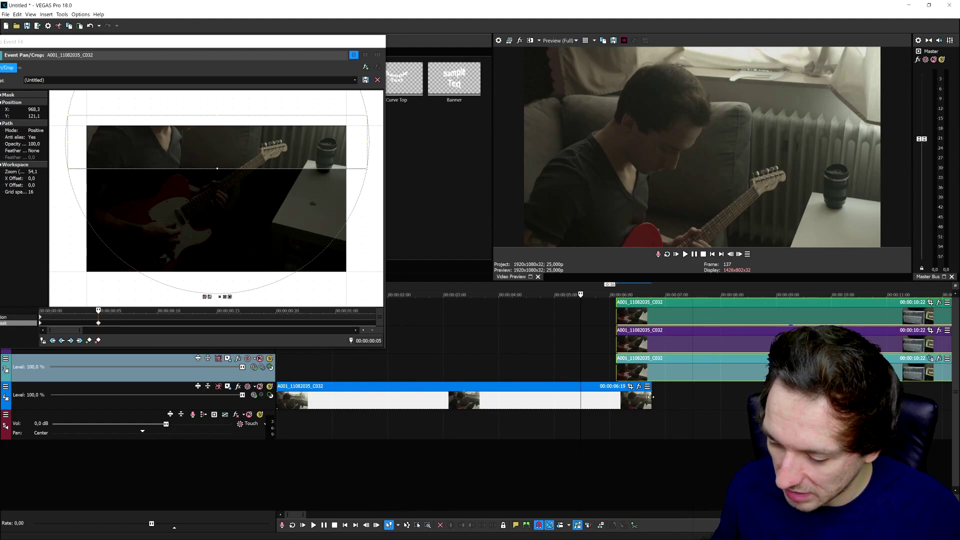
# Play back the overlap between the bottom-track clip and the stacked copies to check the masked strip
pyautogui.click(641, 401)
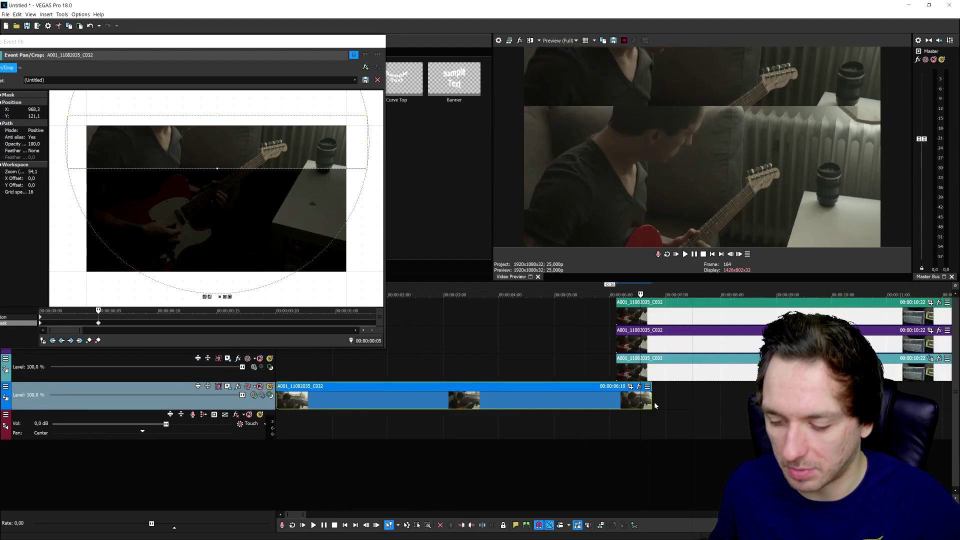
pyautogui.press('space')
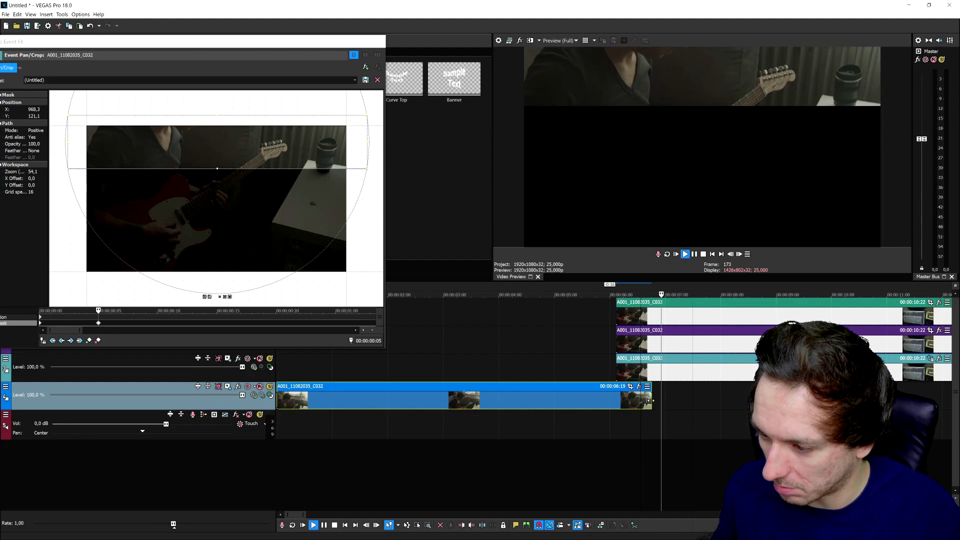
pyautogui.click(616, 372)
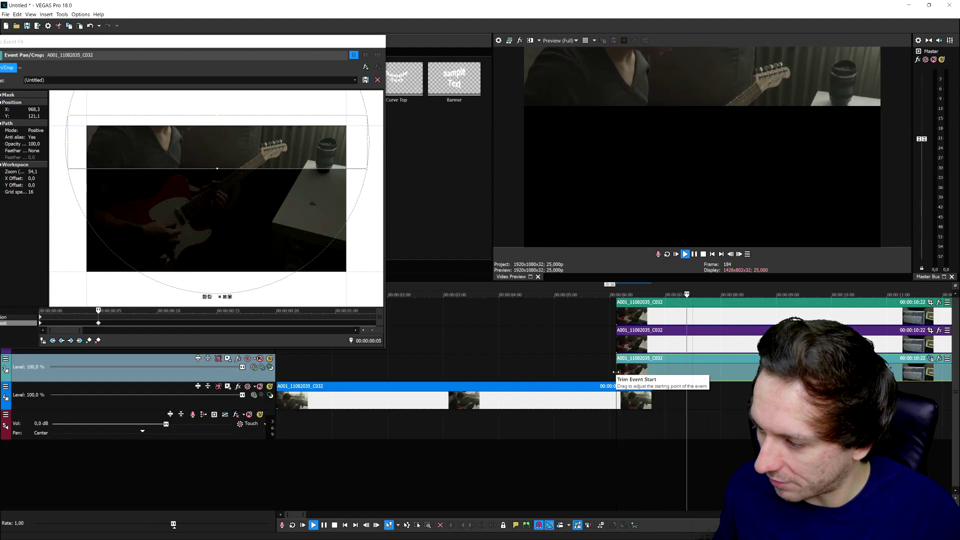
pyautogui.press('space')
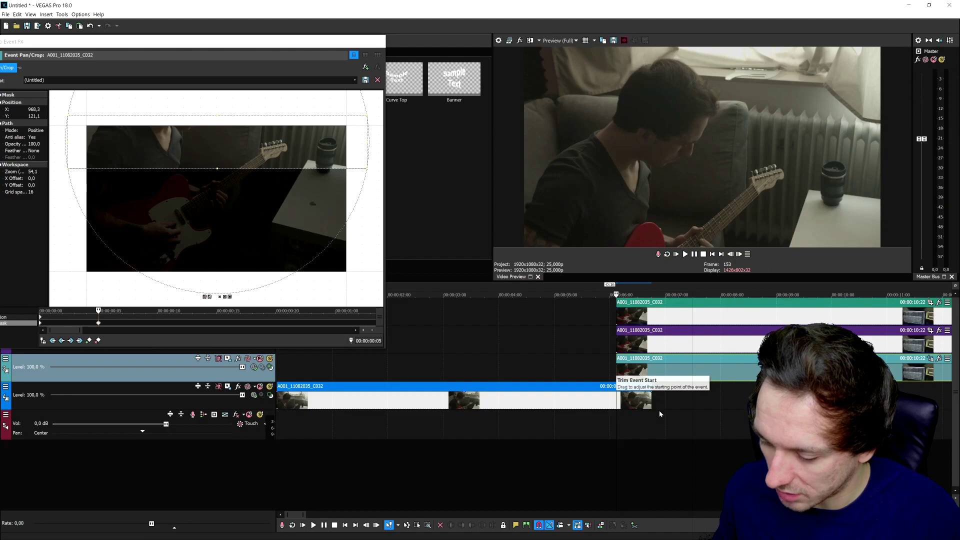
# Extend the bottom-track clip's end to a length of 00:00:09:17 beneath the stacked copies and play back the strip's entrance
pyautogui.moveTo(651, 400); pyautogui.dragTo(815, 400)
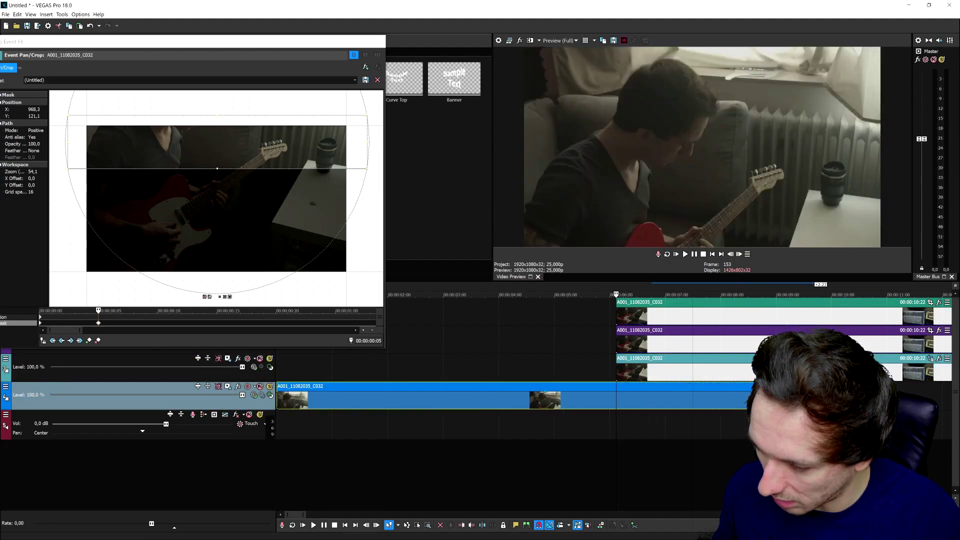
pyautogui.scroll(-3, 502, 357)
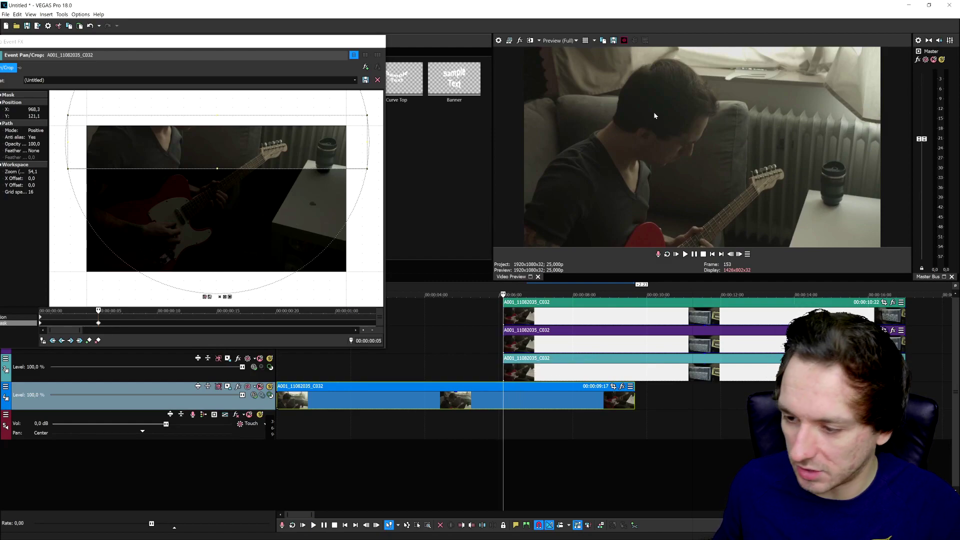
pyautogui.press('space')
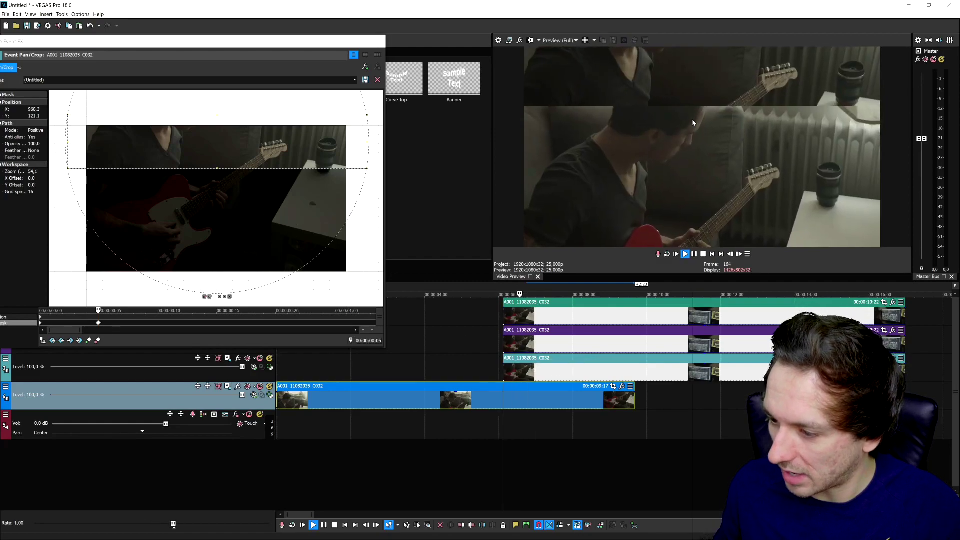
pyautogui.press('space')
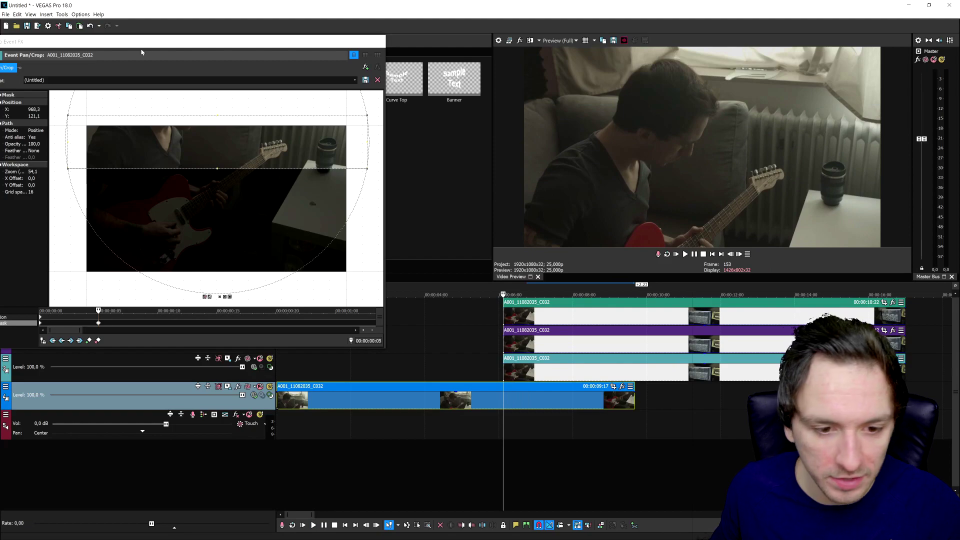
# Reposition the Pan/Crop window and open the third-track clip's mask keyframes in it
pyautogui.moveTo(123, 44); pyautogui.dragTo(198, 32)
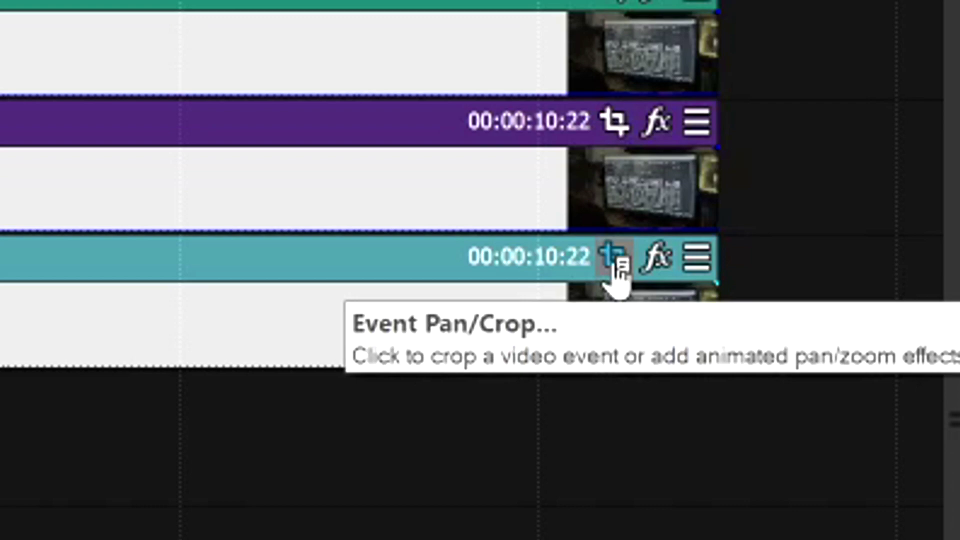
pyautogui.click(616, 265)
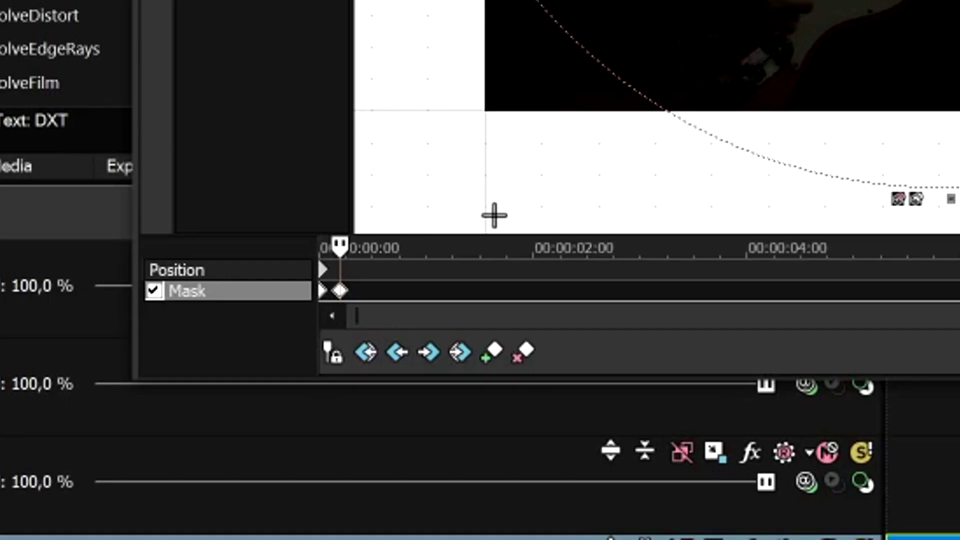
pyautogui.scroll(5, 395, 324)
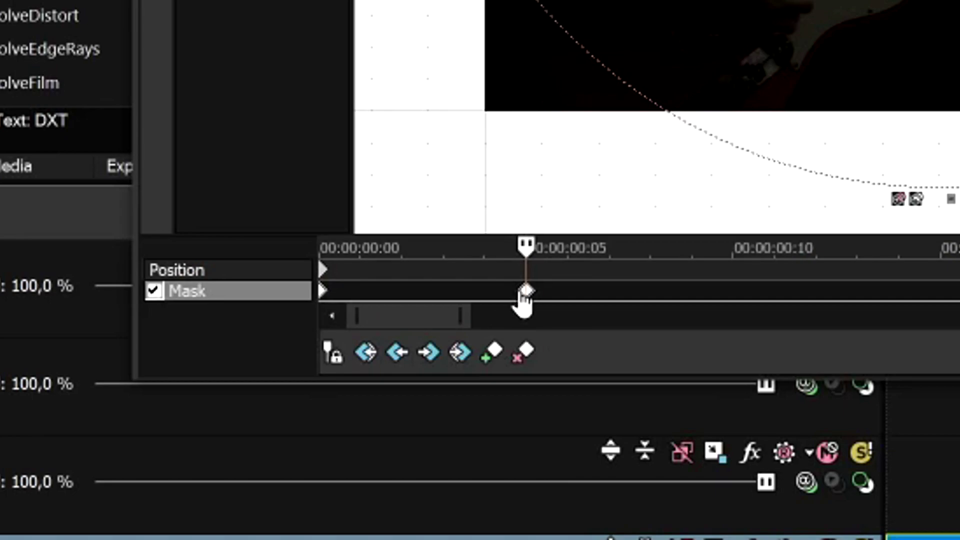
# Try the ending mask keyframe at 00:00:00:03, about 00:00:00:12 and 00:00:00:22 to compare slide speeds
pyautogui.moveTo(522, 295); pyautogui.dragTo(404, 297)
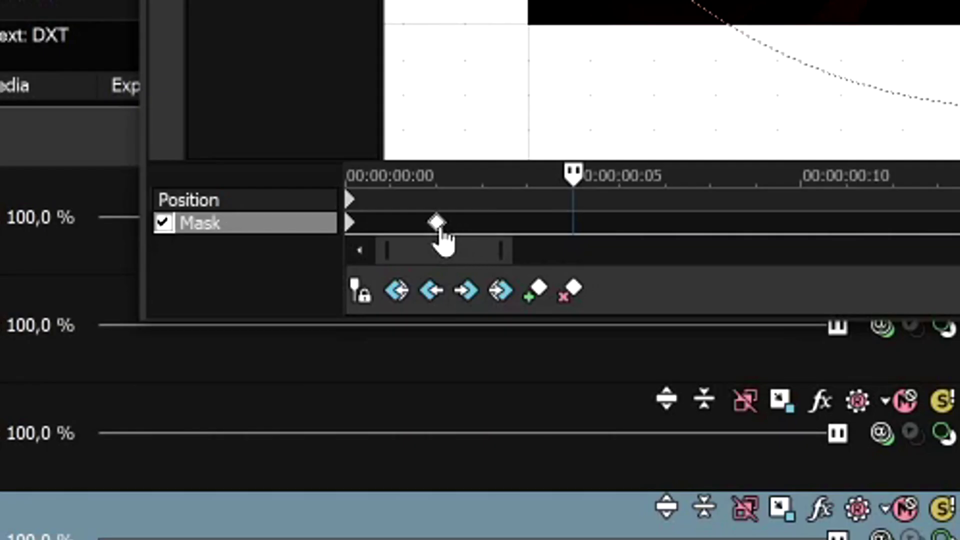
pyautogui.moveTo(439, 231)
pyautogui.mouseDown()
pyautogui.moveTo(469, 233)
pyautogui.moveTo(358, 229)
pyautogui.moveTo(502, 234)
pyautogui.mouseUp()
pyautogui.click(483, 340)
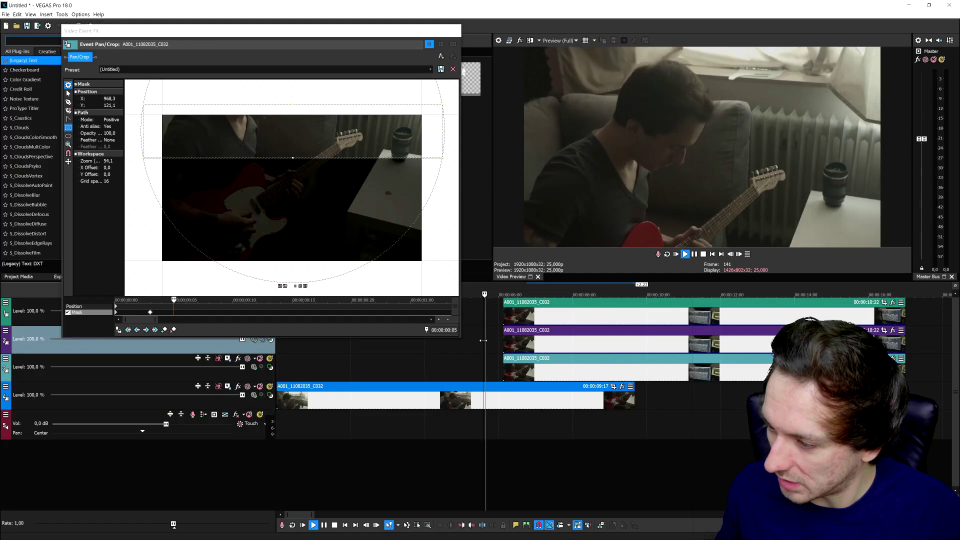
pyautogui.press('space')
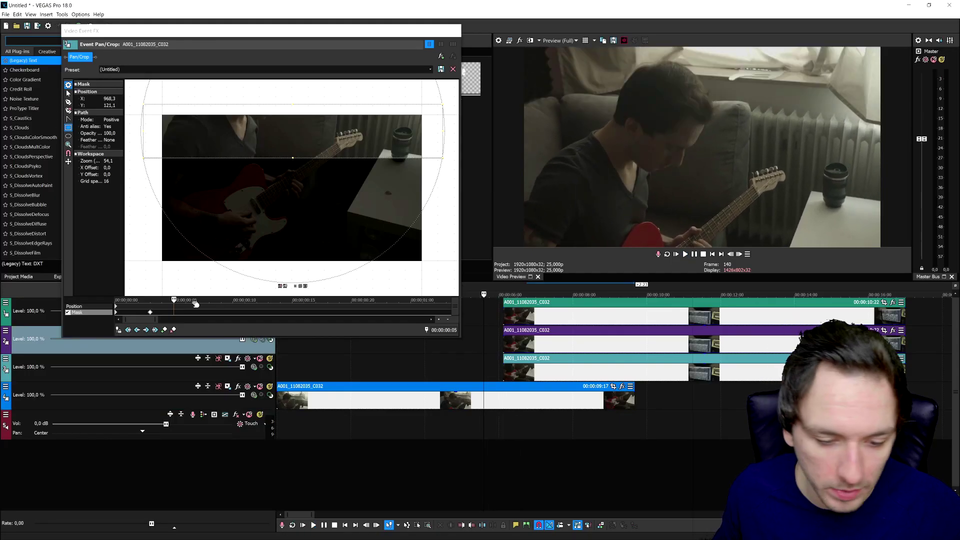
pyautogui.moveTo(150, 312); pyautogui.dragTo(257, 318)
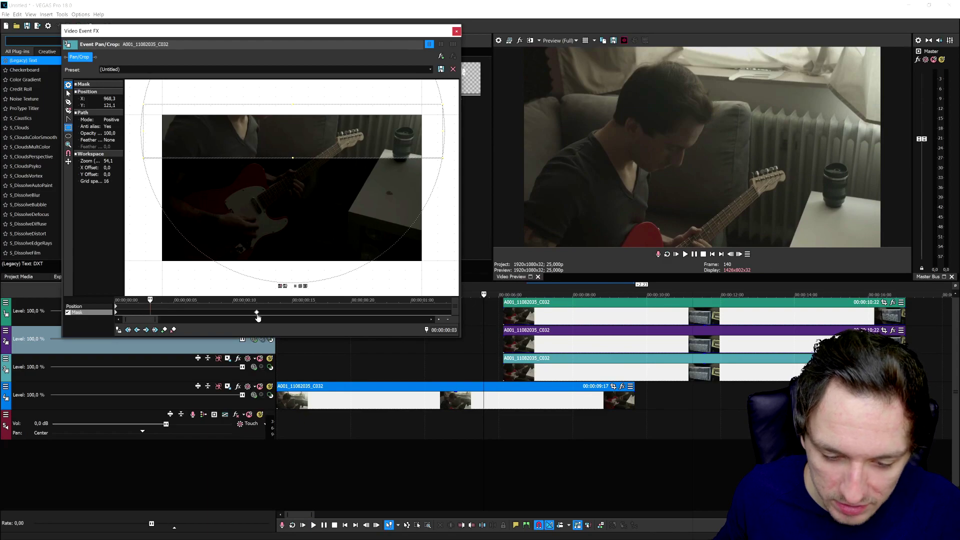
pyautogui.press('space')
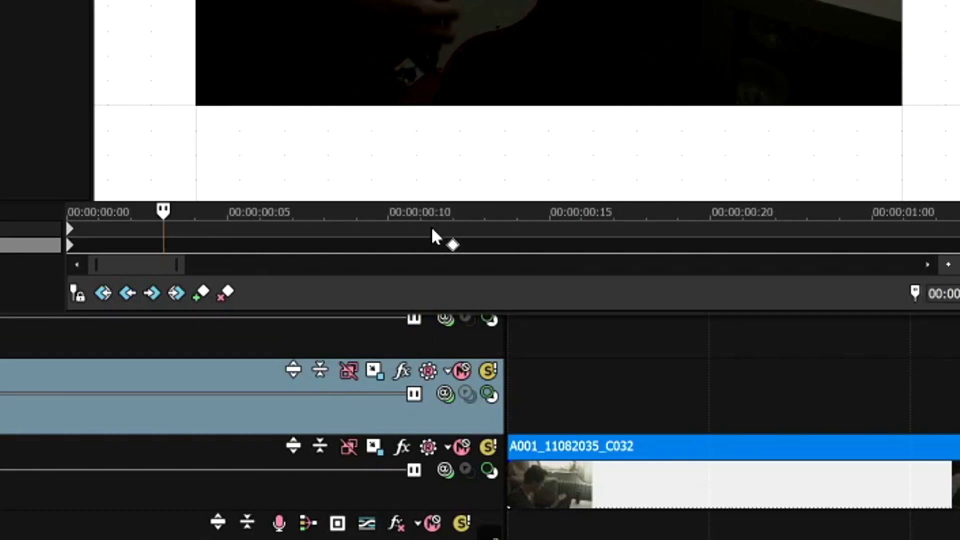
pyautogui.moveTo(452, 253); pyautogui.dragTo(779, 255)
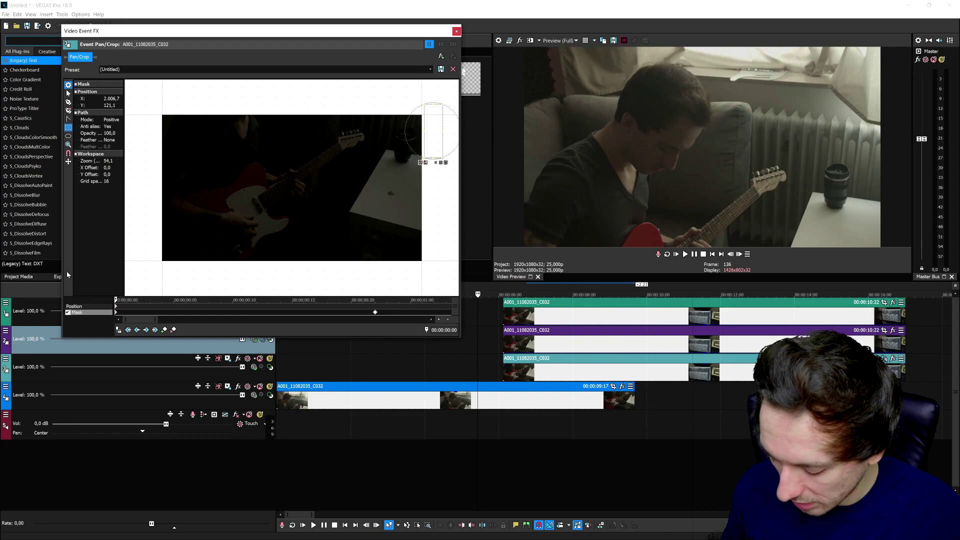
# Step through the mask animation from its start and move the ending mask keyframe to 00:00:00:08
pyautogui.press('Right')
pyautogui.press('Right')
pyautogui.press('Right')
pyautogui.press('Right')
pyautogui.press('Right')
pyautogui.press('Right')
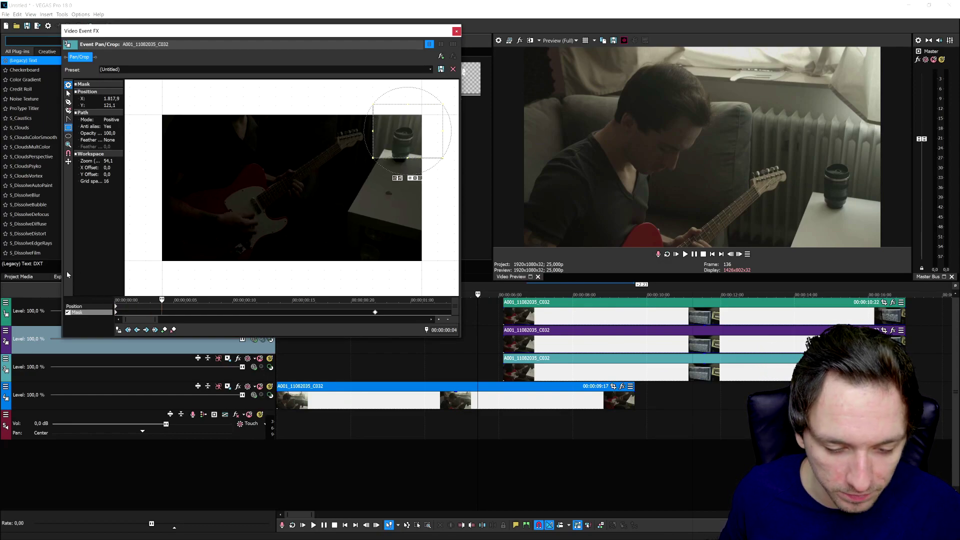
pyautogui.press('Right')
pyautogui.press('Right')
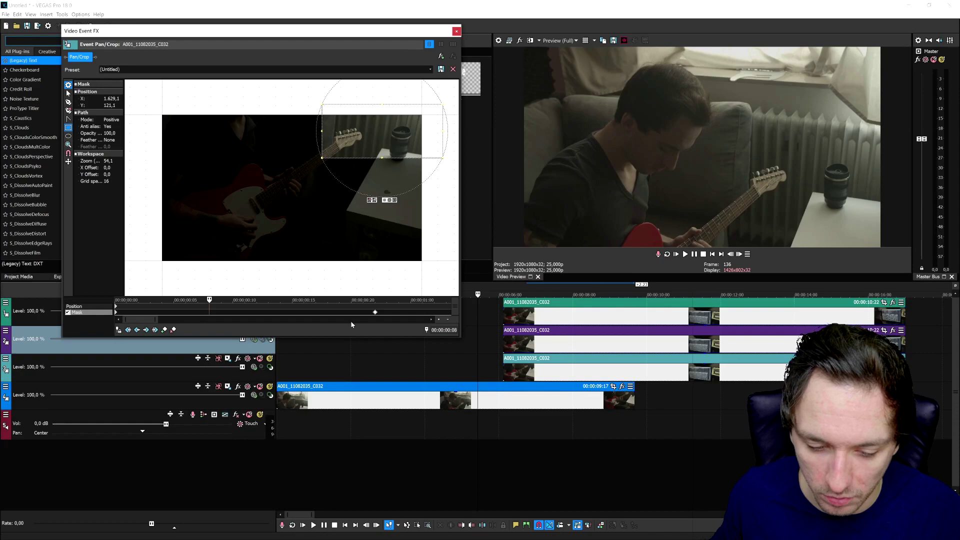
pyautogui.click(375, 314)
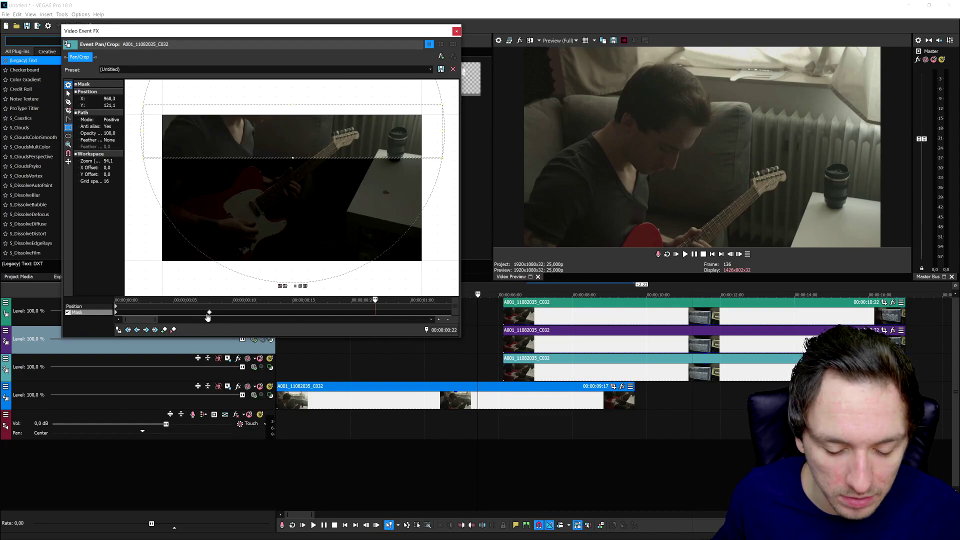
pyautogui.click(209, 314)
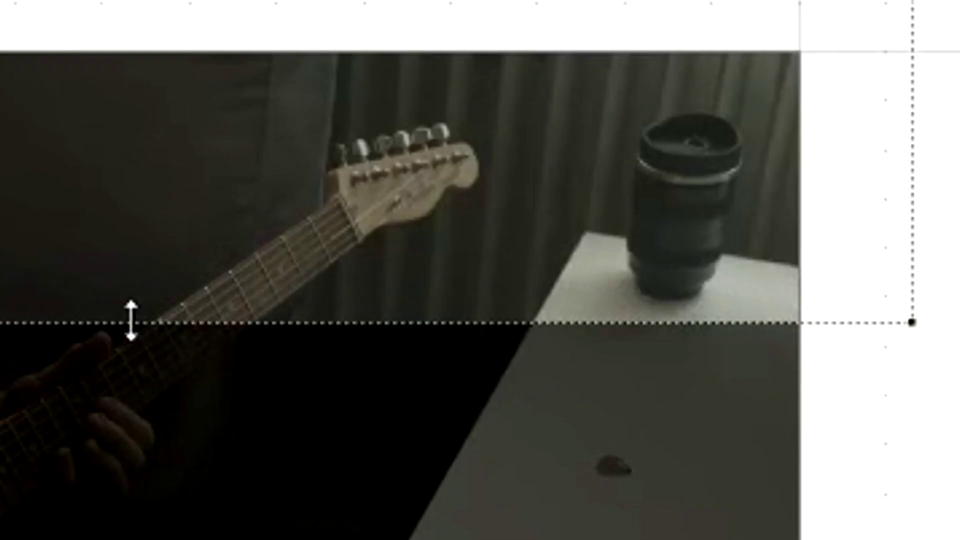
# Lower the mask's bottom edge slightly at 00:00:00:08 so it centres at Y 132.2, and close the Pan/Crop window
pyautogui.moveTo(420, 251); pyautogui.dragTo(425, 241)
pyautogui.moveTo(141, 300); pyautogui.dragTo(122, 300)
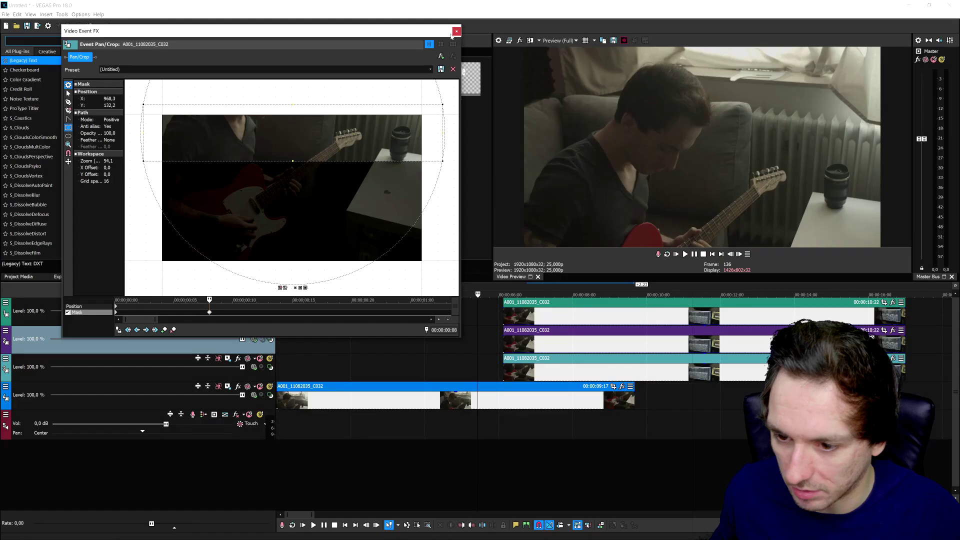
pyautogui.click(456, 32)
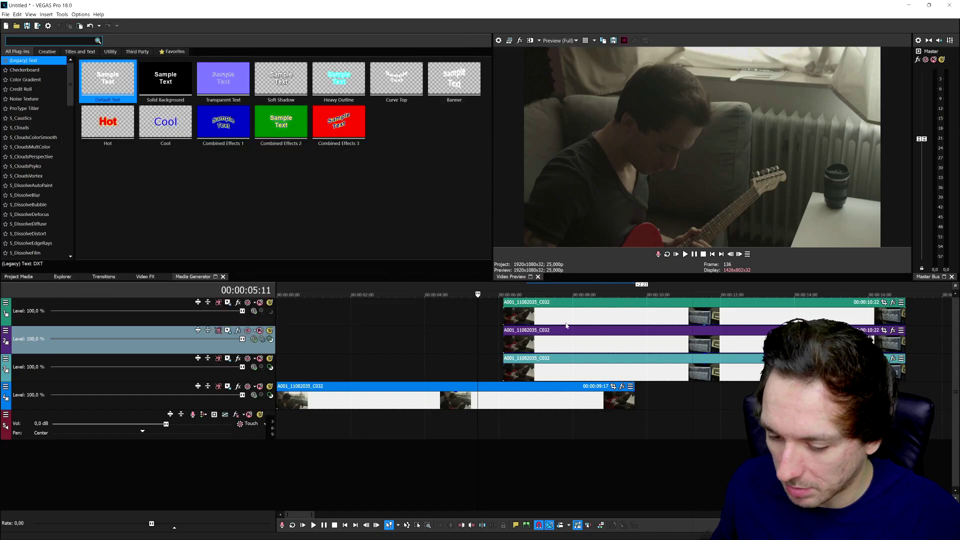
# Restore the second-track clip's opacity and draw a narrow Pan/Crop mask outside its right edge at 0 s, centred about X 1972, Y 469
pyautogui.moveTo(558, 357); pyautogui.dragTo(562, 321)
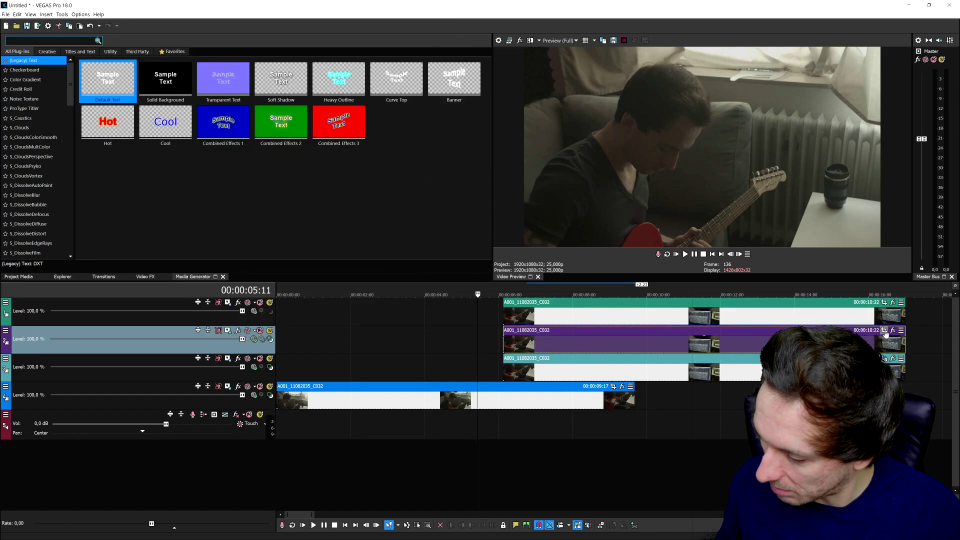
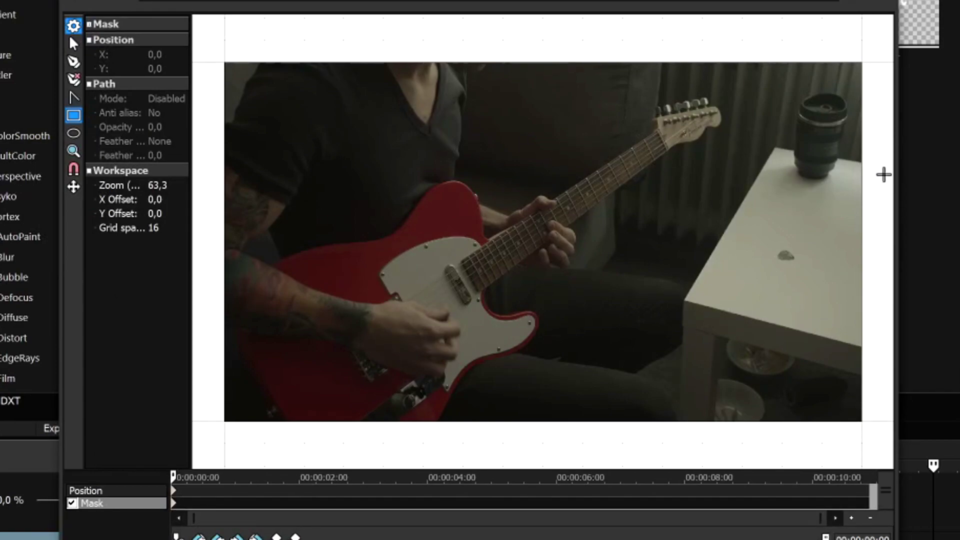
pyautogui.moveTo(881, 176); pyautogui.dragTo(874, 262)
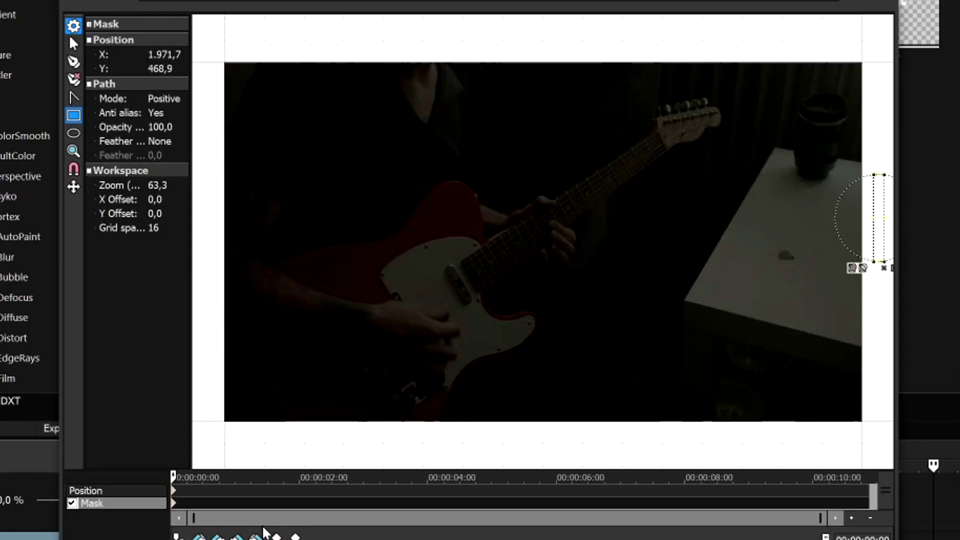
# At 00:00:00:08, try stretching and redrawing the second-track clip's mask as a full-width strip across the middle, and undo the redrawn strip
pyautogui.press('space')
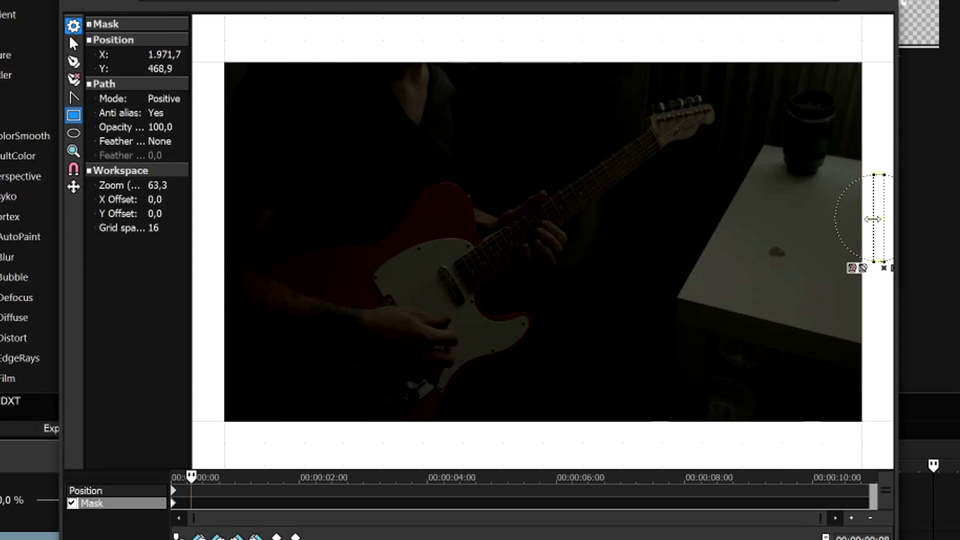
pyautogui.moveTo(872, 219); pyautogui.dragTo(116, 236)
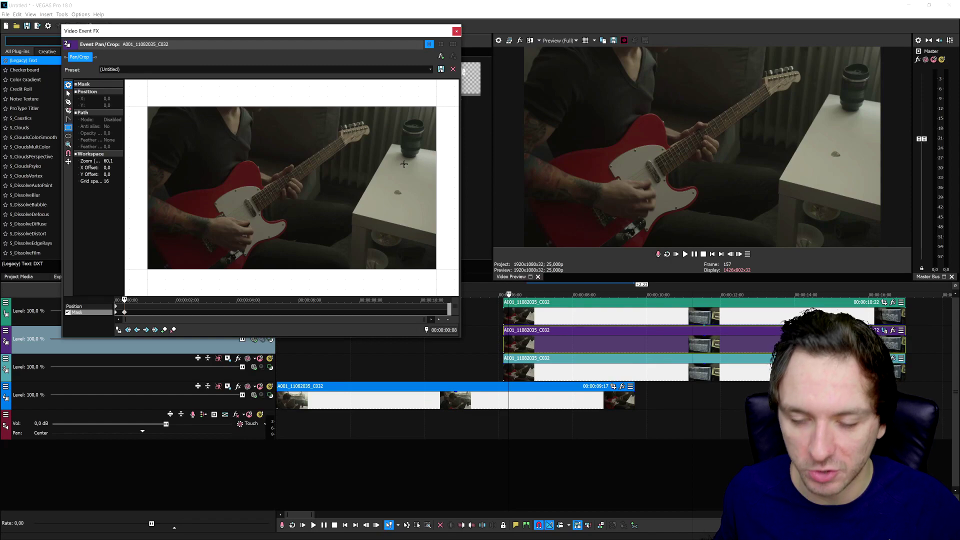
pyautogui.click(433, 114)
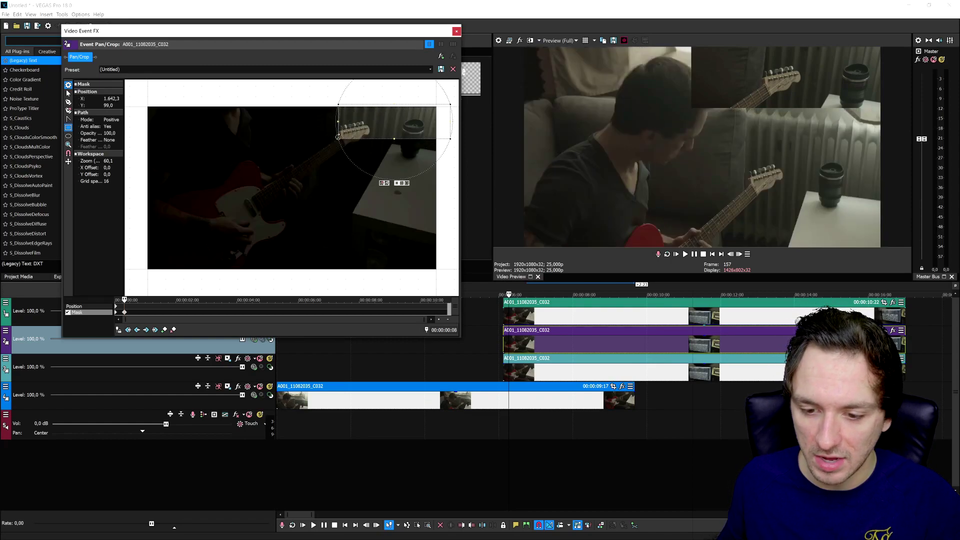
pyautogui.moveTo(134, 159); pyautogui.dragTo(457, 196)
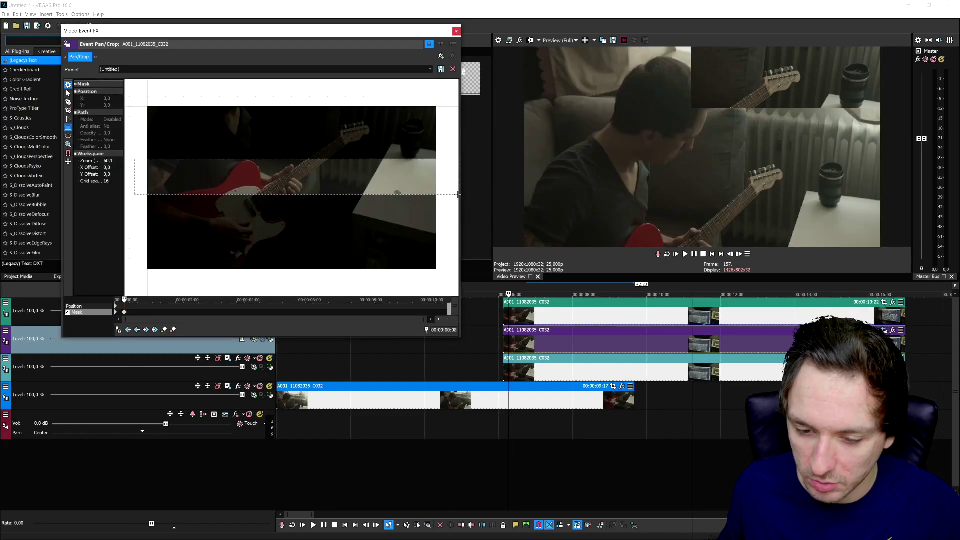
pyautogui.hotkey('ctrl', 'z')
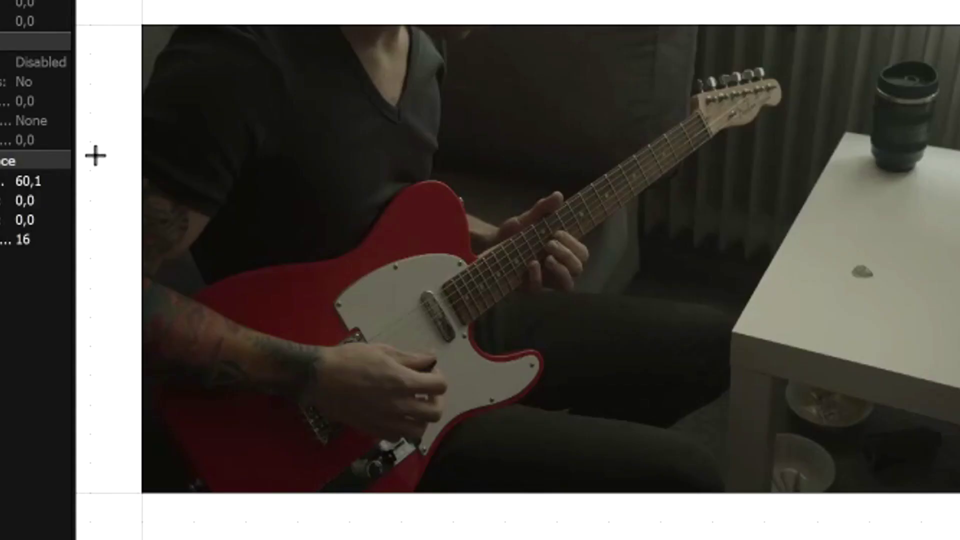
# Redraw the second-track clip's mask at the left edge and stretch it at 00:00:00:08 into a full-width middle strip, centred about X 942, Y 526
pyautogui.moveTo(95, 156); pyautogui.dragTo(126, 260)
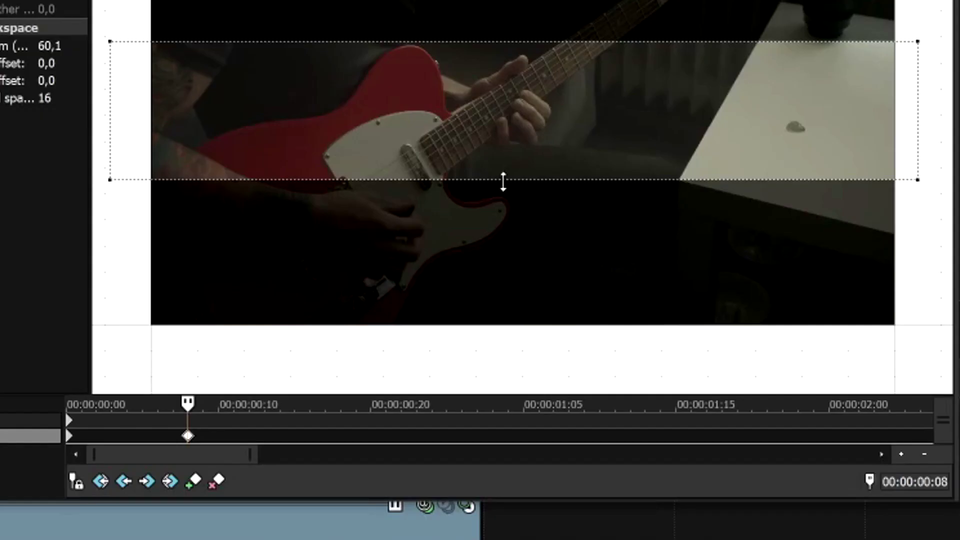
pyautogui.click(502, 181)
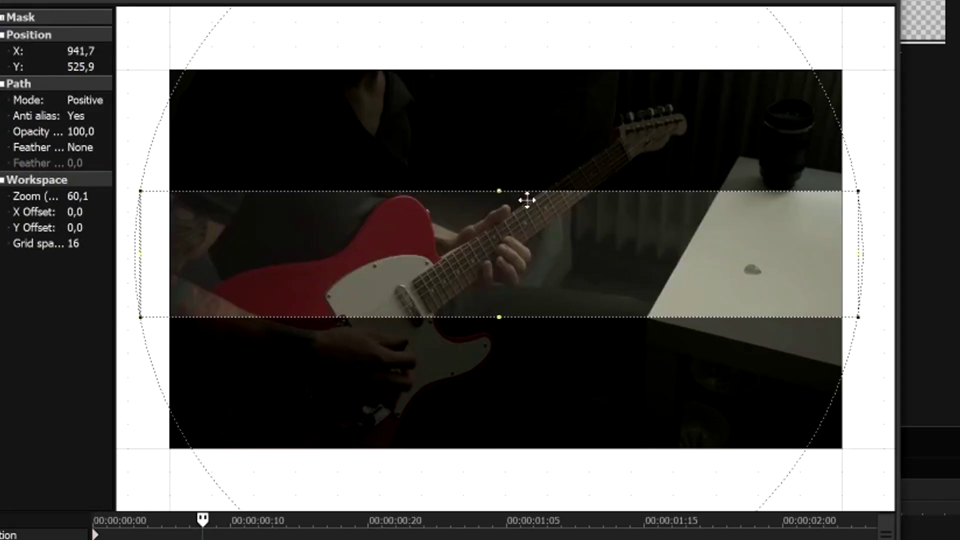
pyautogui.moveTo(498, 190); pyautogui.dragTo(502, 188)
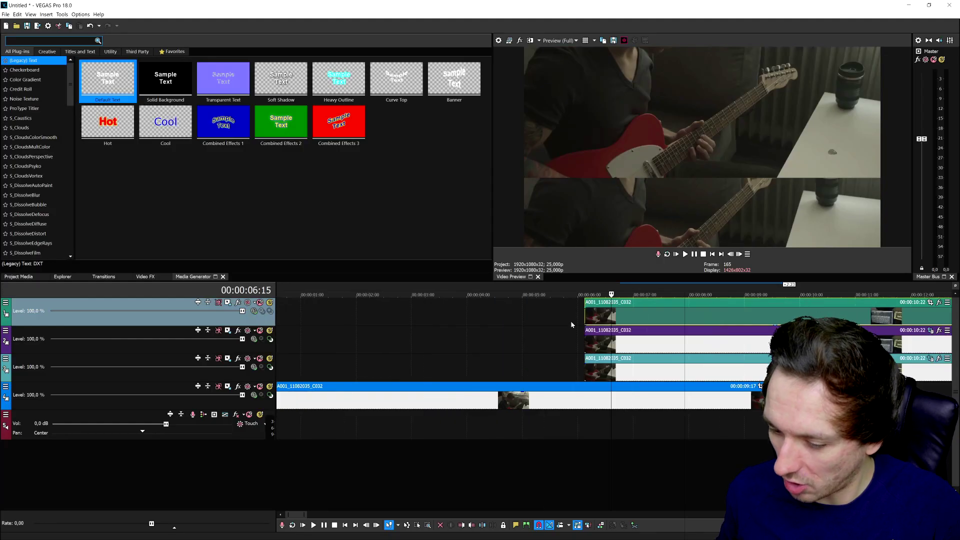
# Restore the top-track clip's opacity, enable its Pan/Crop mask, and draw a narrow mask outside its lower left edge at 0 s
pyautogui.moveTo(656, 327); pyautogui.dragTo(660, 314)
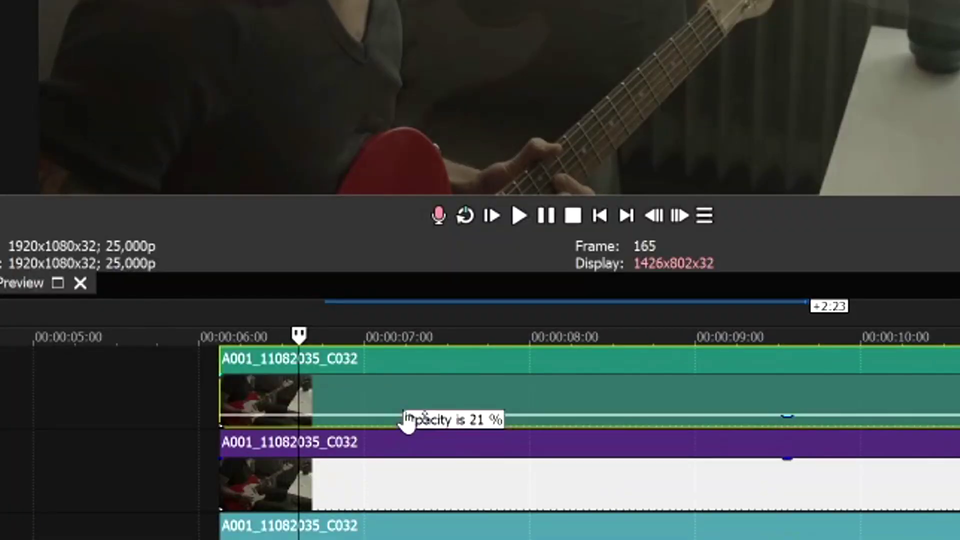
pyautogui.moveTo(410, 398); pyautogui.dragTo(411, 343)
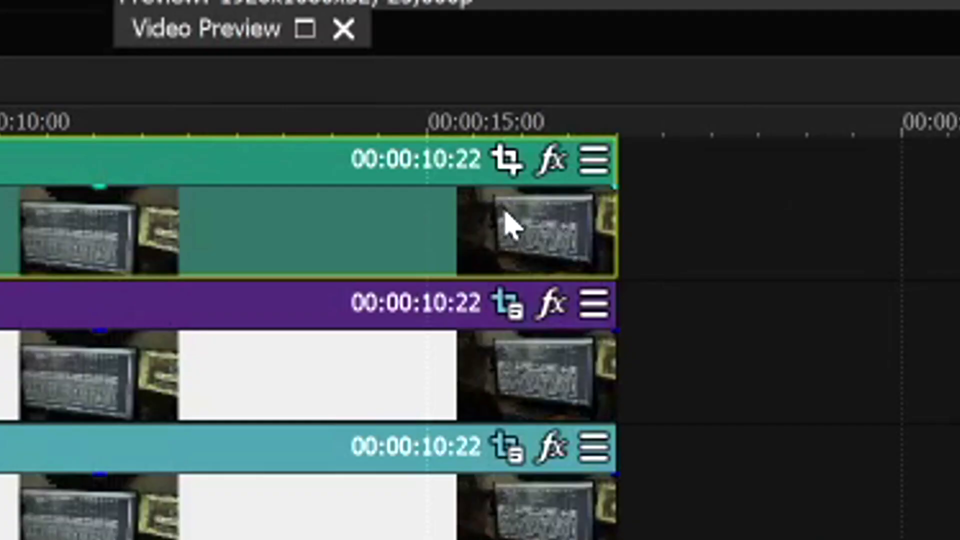
pyautogui.click(504, 162)
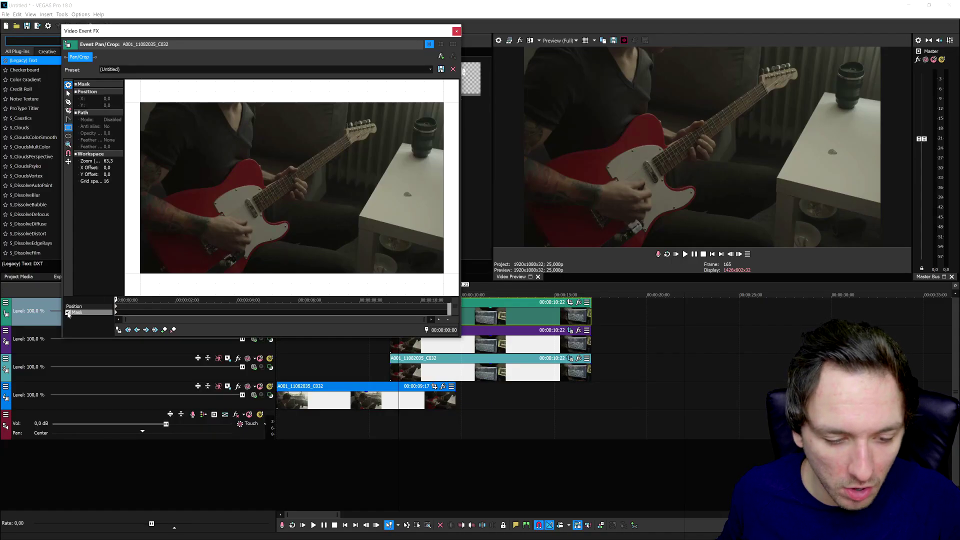
pyautogui.click(68, 312)
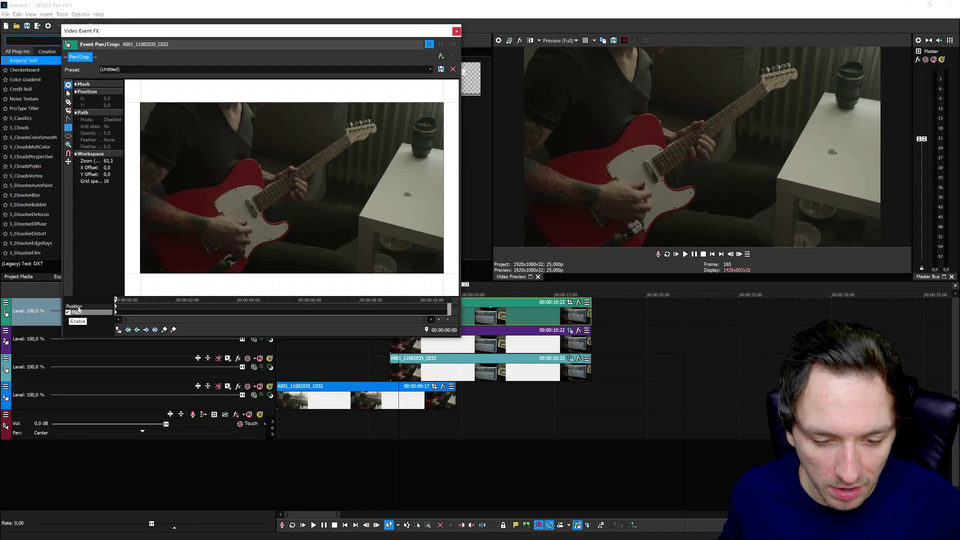
pyautogui.moveTo(131, 278); pyautogui.dragTo(137, 221)
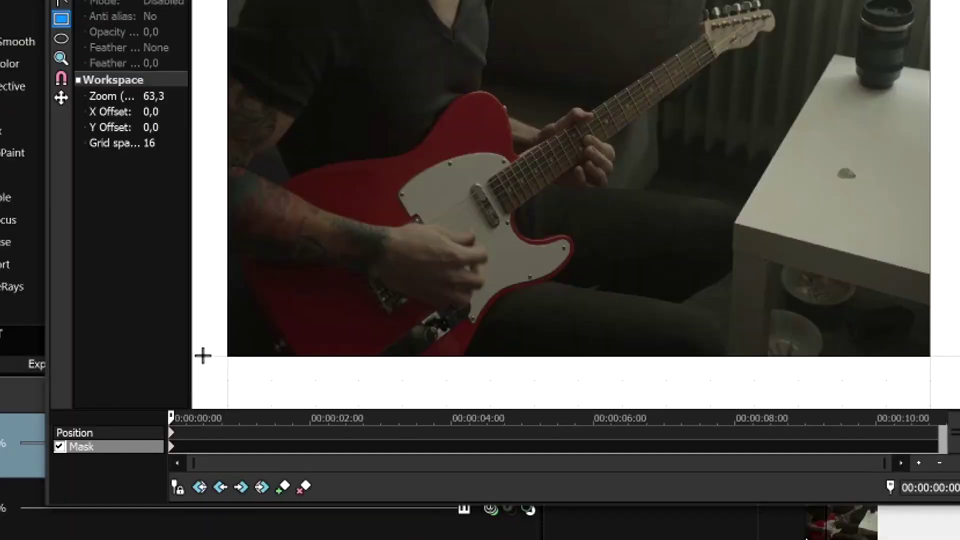
# At 00:00:00:08, stretch the top-track clip's mask into a full-width strip along the frame's lower part, centred about X 995, Y 903
pyautogui.moveTo(219, 234); pyautogui.dragTo(354, 214)
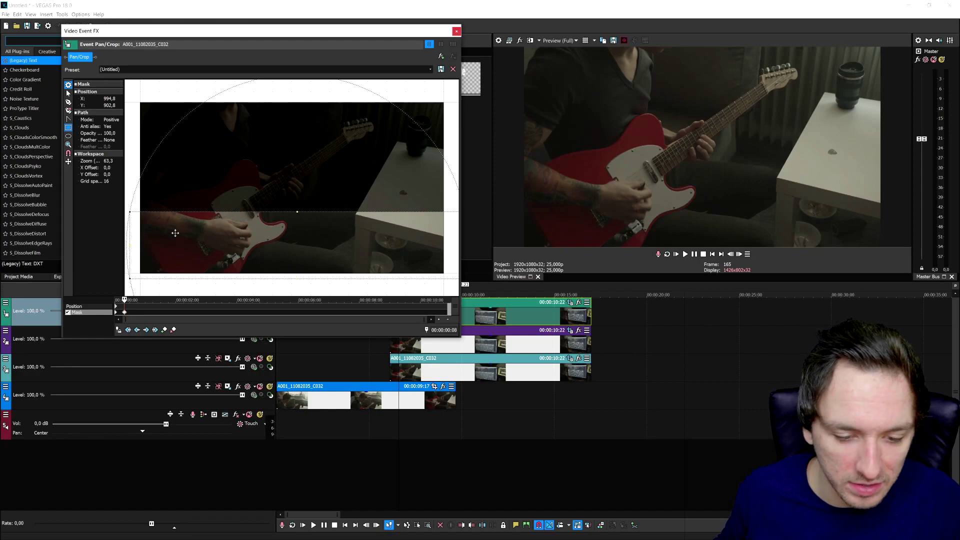
pyautogui.scroll(-1, 324, 228)
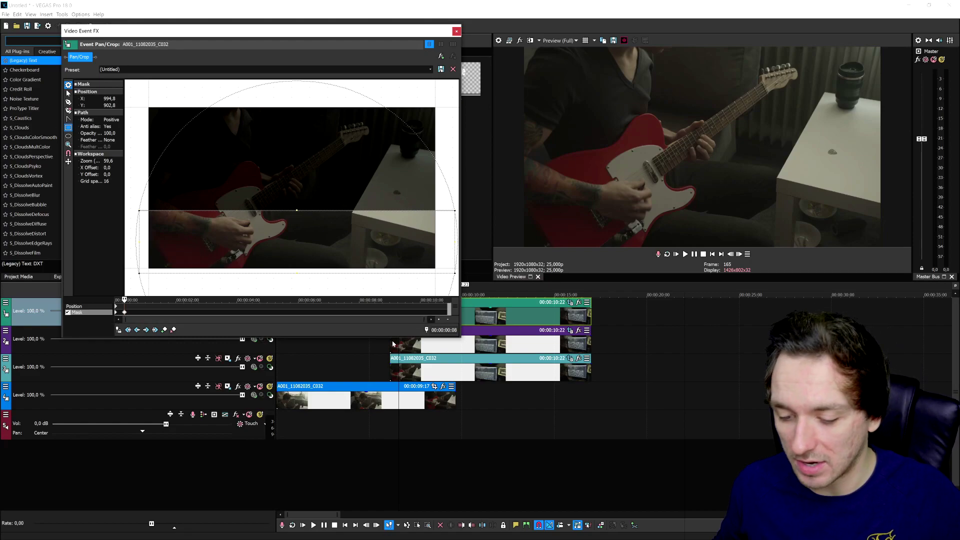
pyautogui.moveTo(396, 31); pyautogui.dragTo(331, 27)
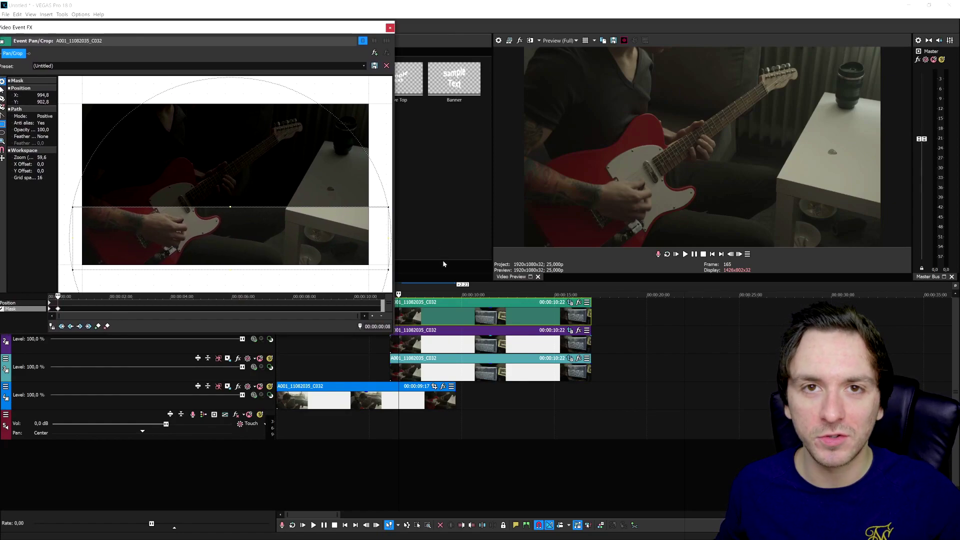
# At 0 s, move the top-track clip's narrow mask from the left to outside the right edge, centred about X 2061, Y 903
pyautogui.click(386, 370)
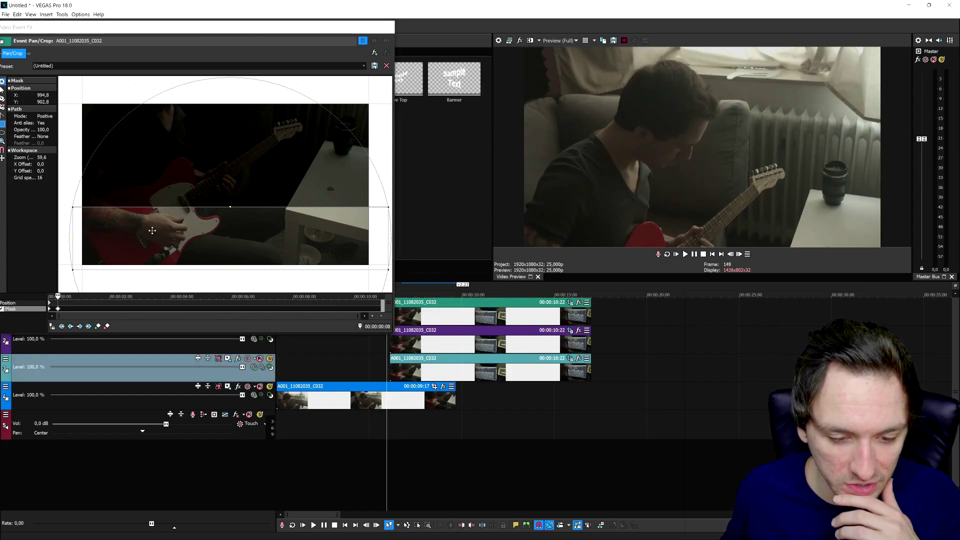
pyautogui.rightClick(126, 231)
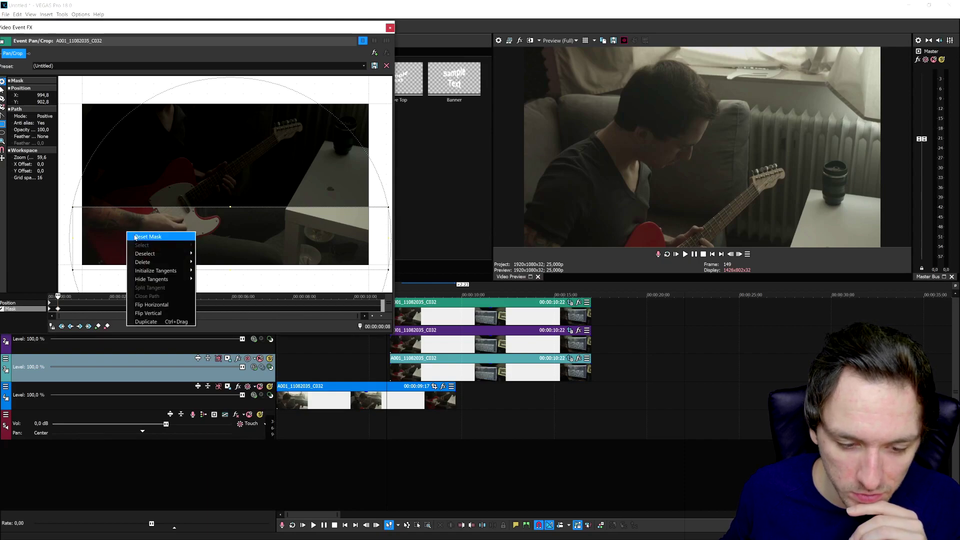
pyautogui.click(94, 233)
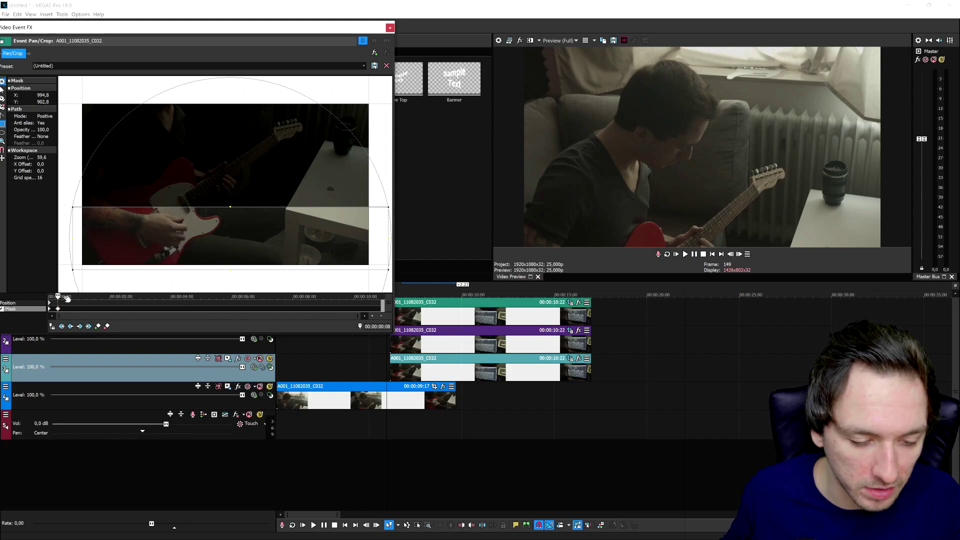
pyautogui.press('Home')
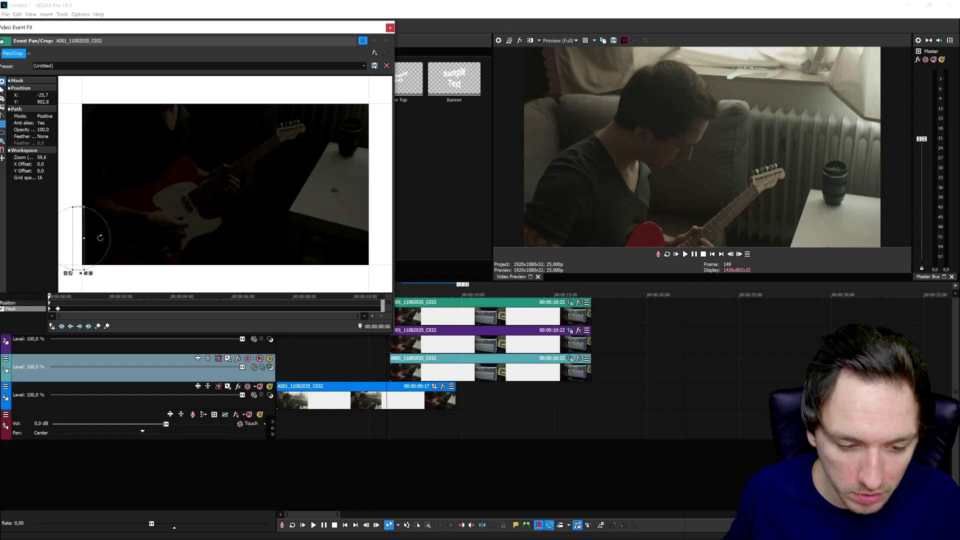
pyautogui.moveTo(73, 238); pyautogui.dragTo(371, 234)
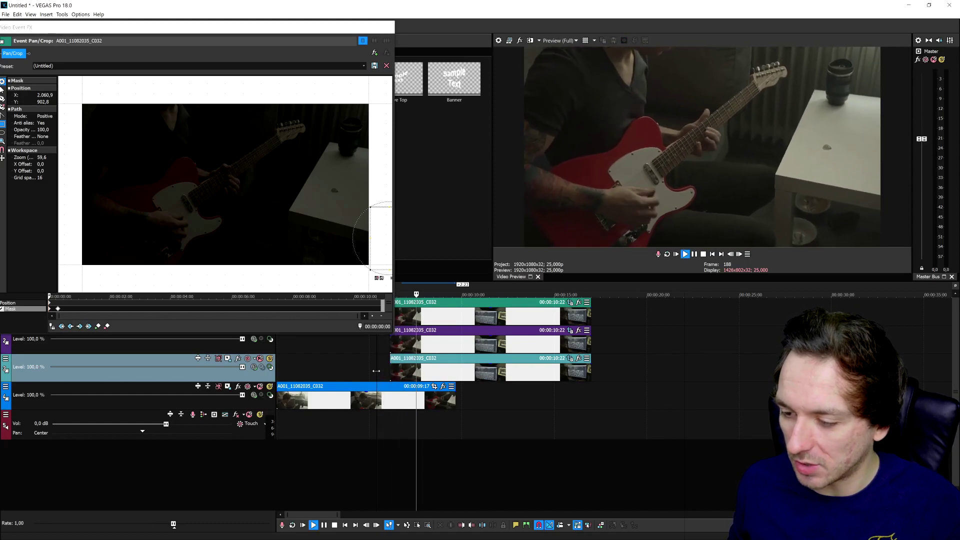
# Play through the transition from the first clip into the stacked clips, closing the Pan/Crop window along the way
pyautogui.press('space')
pyautogui.press('space')
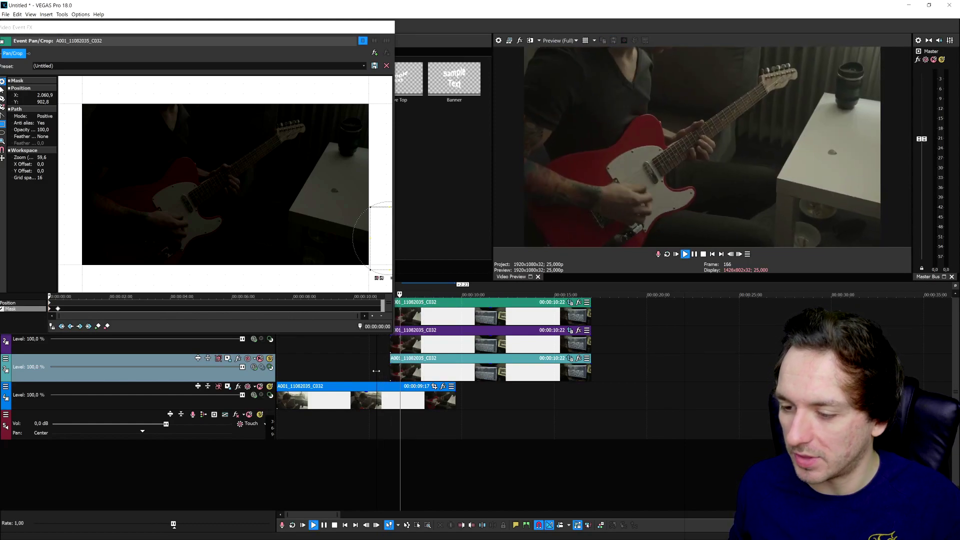
pyautogui.press('space')
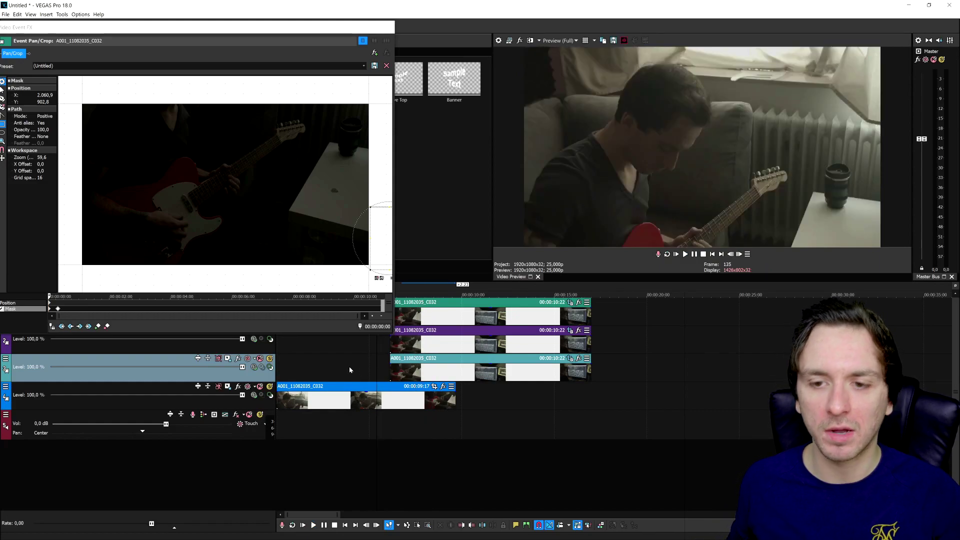
pyautogui.click(393, 313)
pyautogui.click(421, 290)
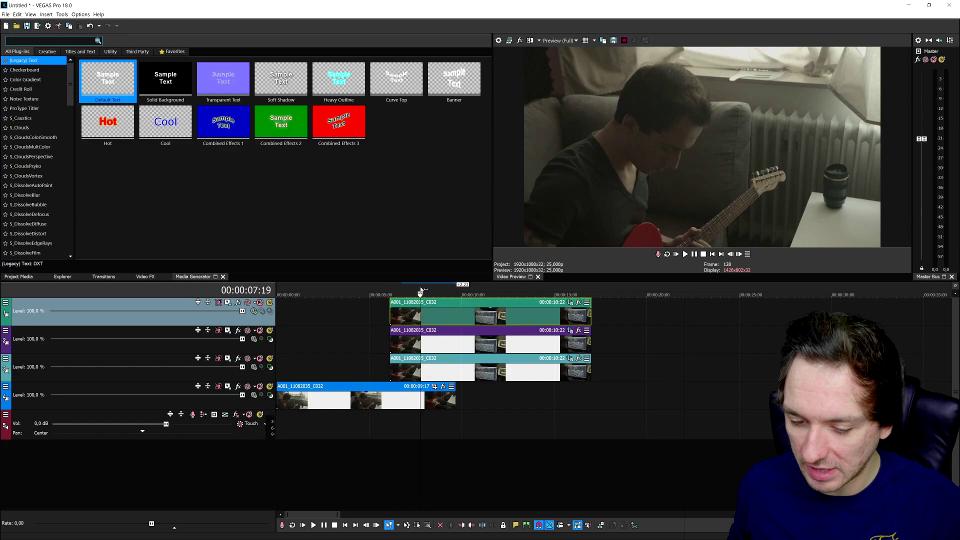
pyautogui.press('space')
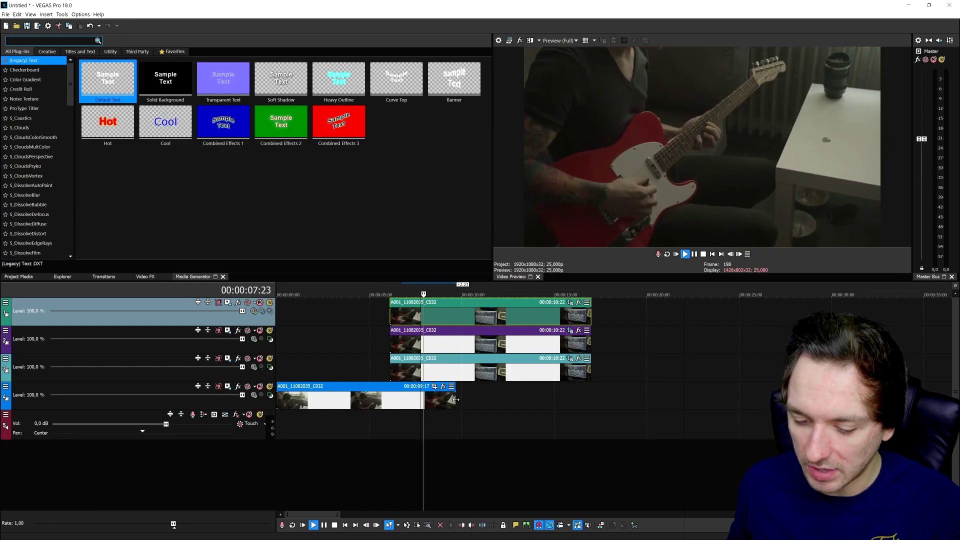
pyautogui.press('space')
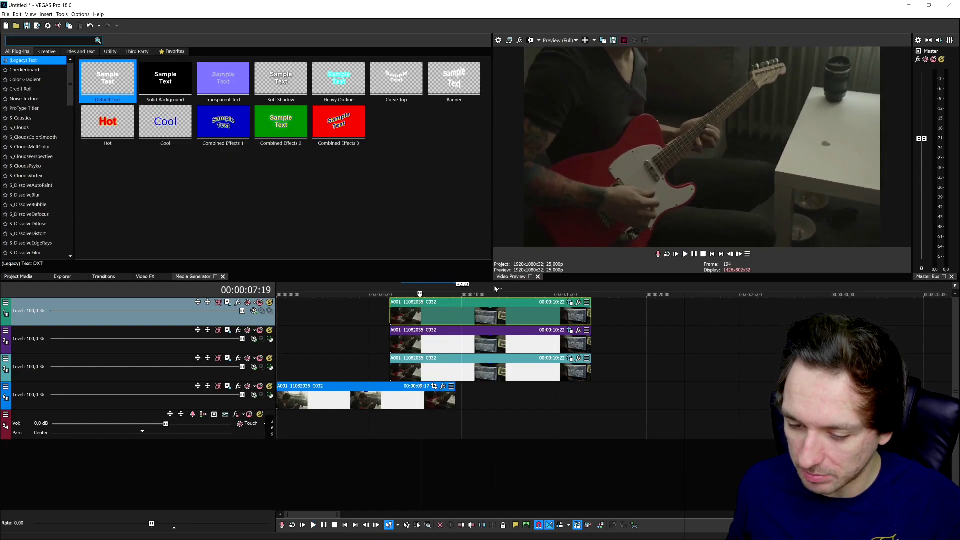
# Mark the timeline back to its start and render it to the Desktop as Ungraded Studio Clip with Sony AVC/MVC's 50FPS GH5 YouTube Preset
pyautogui.moveTo(495, 289); pyautogui.dragTo(278, 289)
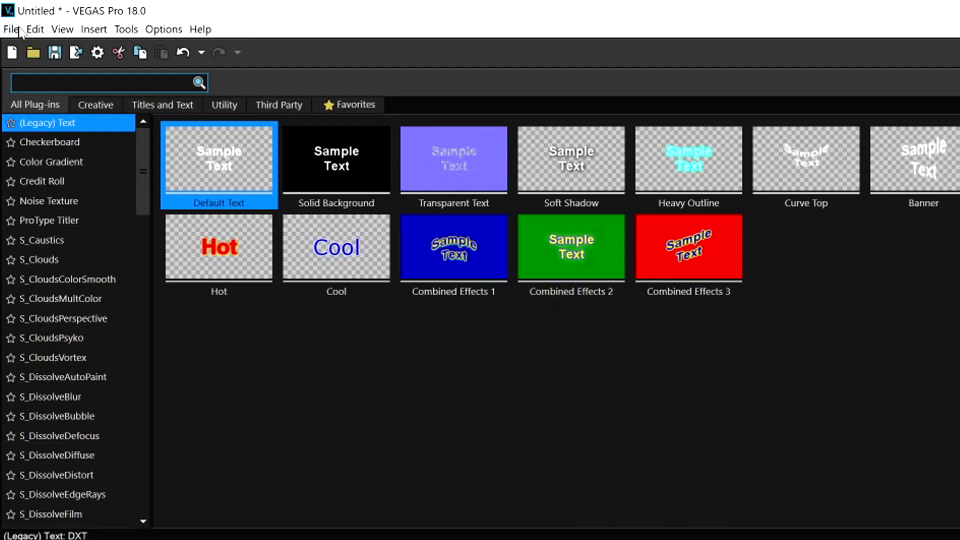
pyautogui.click(10, 29)
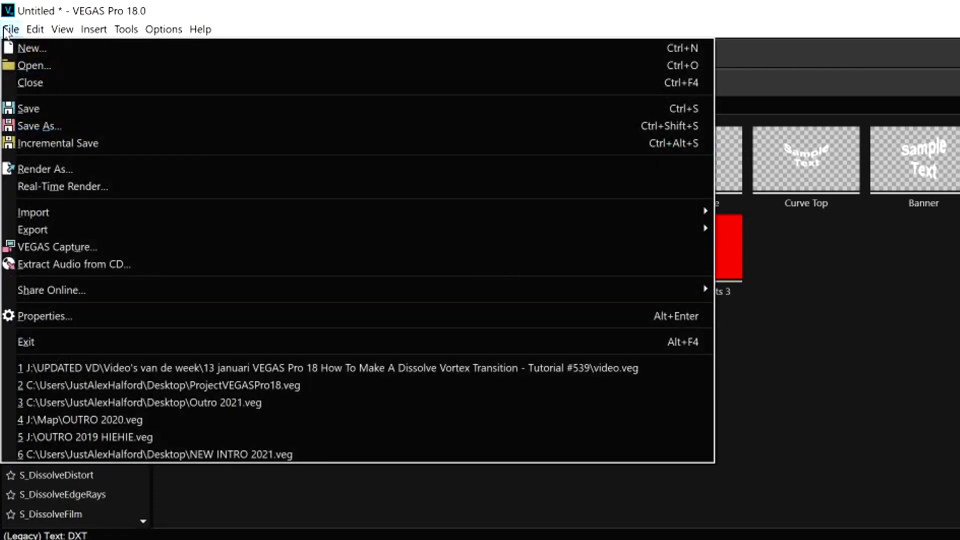
pyautogui.click(155, 172)
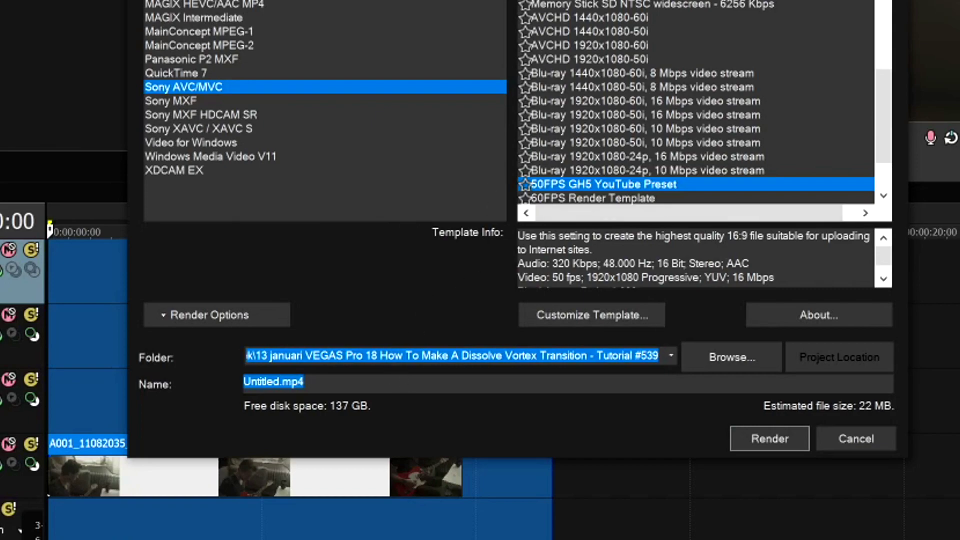
pyautogui.write('U')
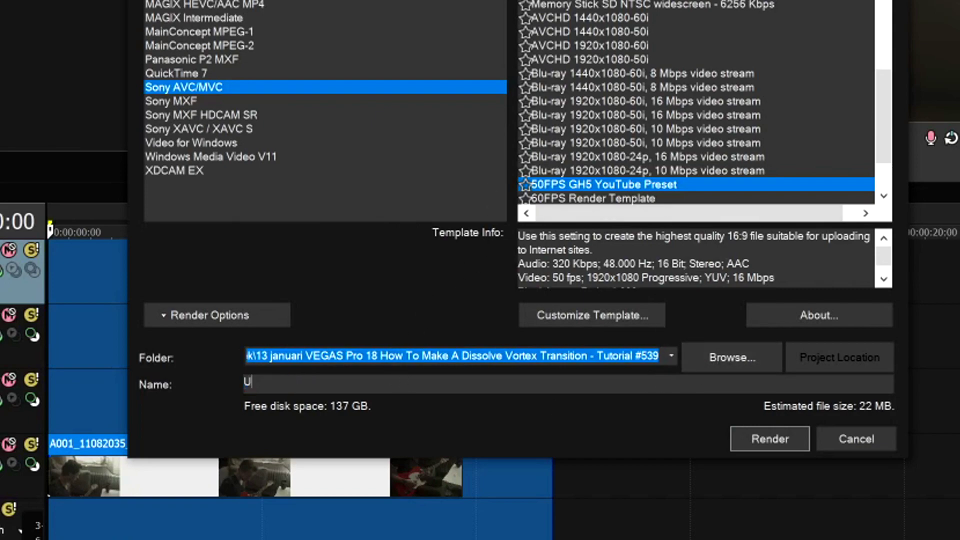
pyautogui.write('ngraded Studio C')
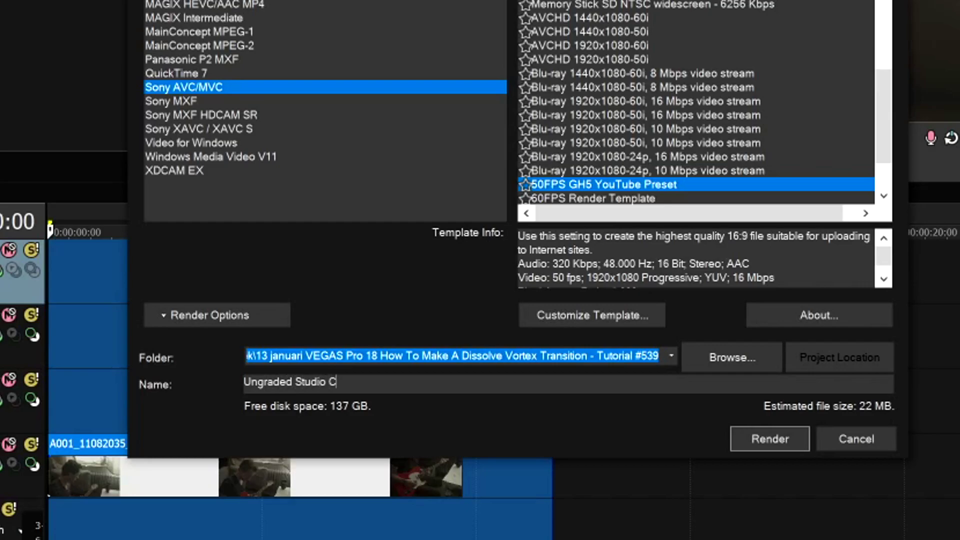
pyautogui.write('lip')
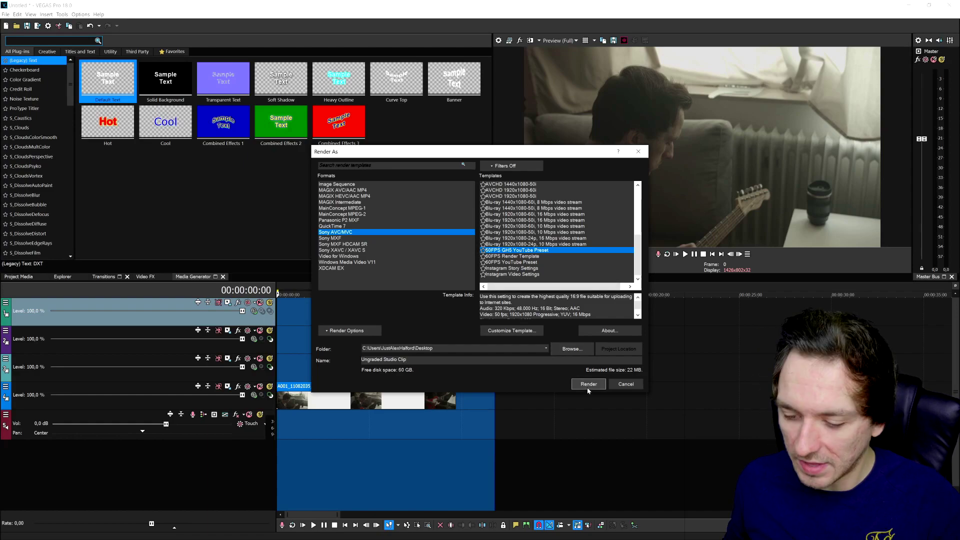
pyautogui.click(587, 384)
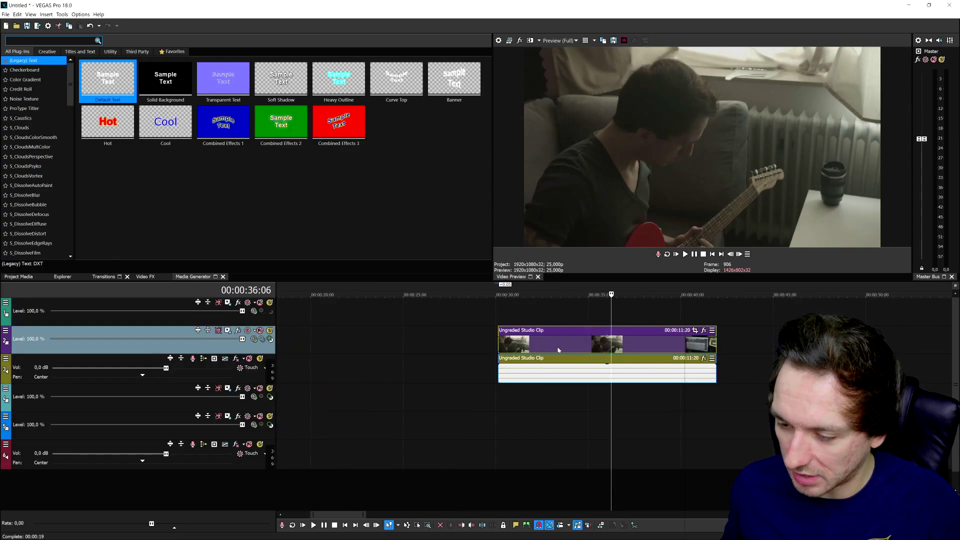
# Disable resample in the event properties of the rendered Ungraded Studio Clip
pyautogui.click(555, 349)
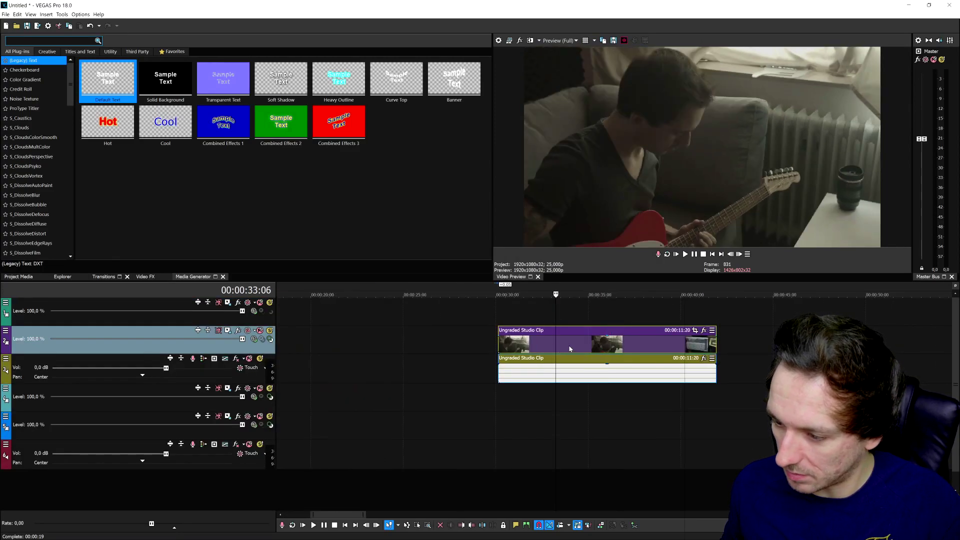
pyautogui.rightClick(570, 348)
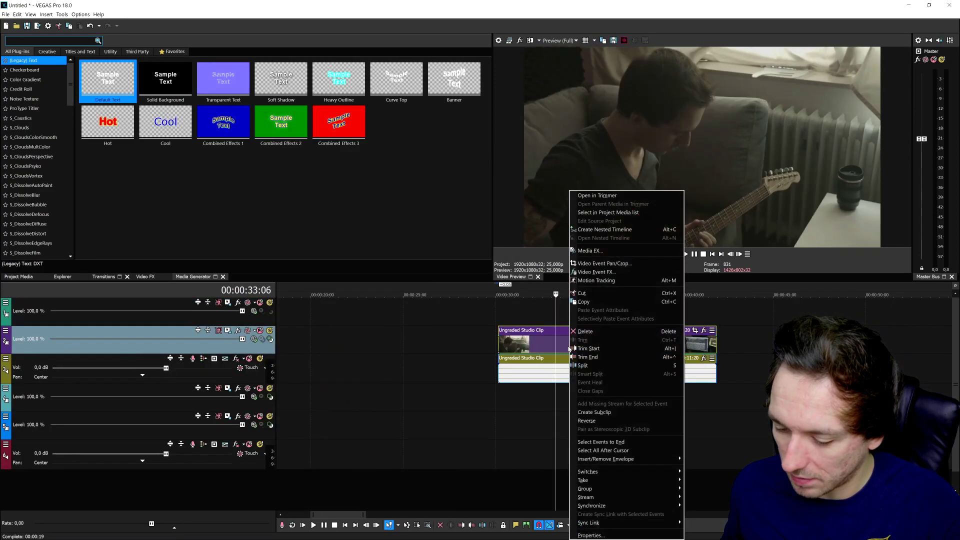
pyautogui.click(590, 535)
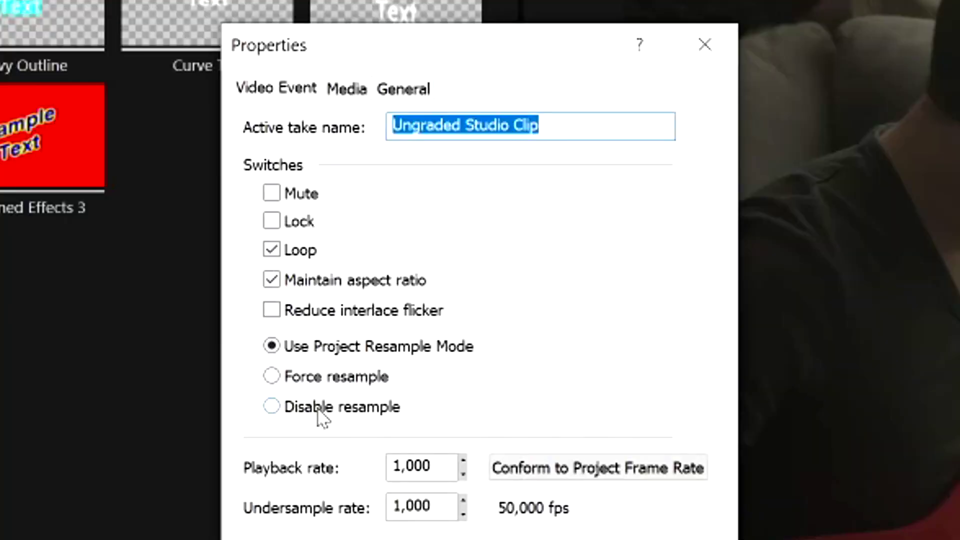
pyautogui.click(318, 407)
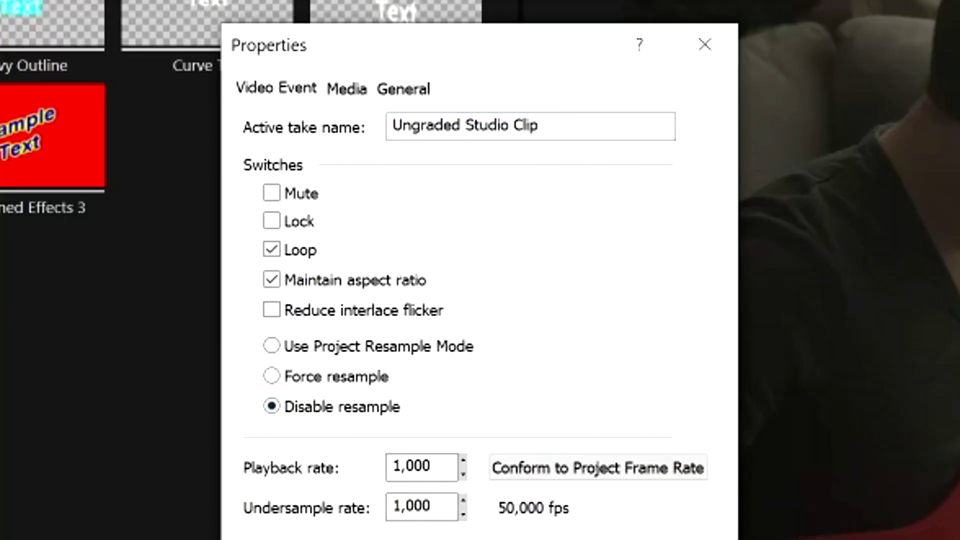
pyautogui.press('Return')
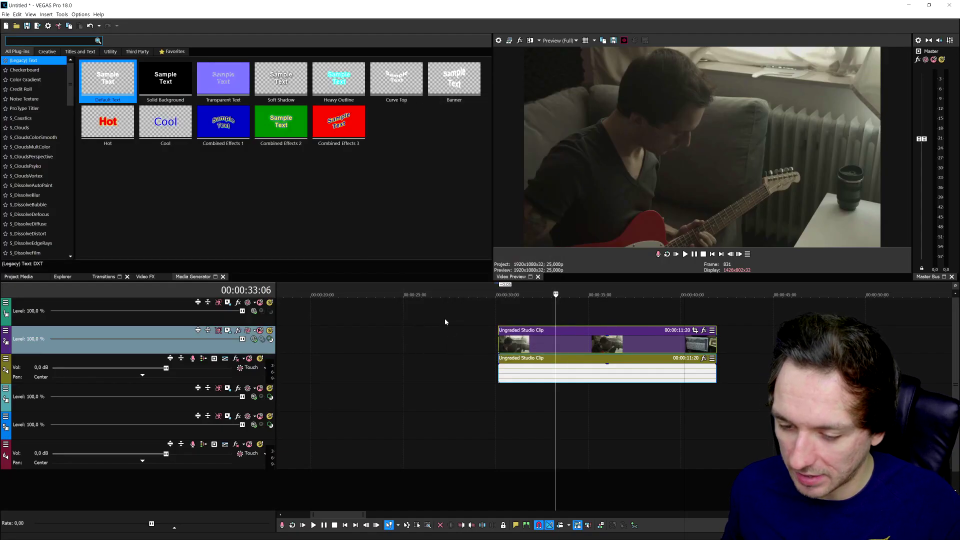
# Apply the LUT Filter video effect to the Ungraded Studio Clip
pyautogui.click(144, 276)
pyautogui.scroll(-5, 44, 192)
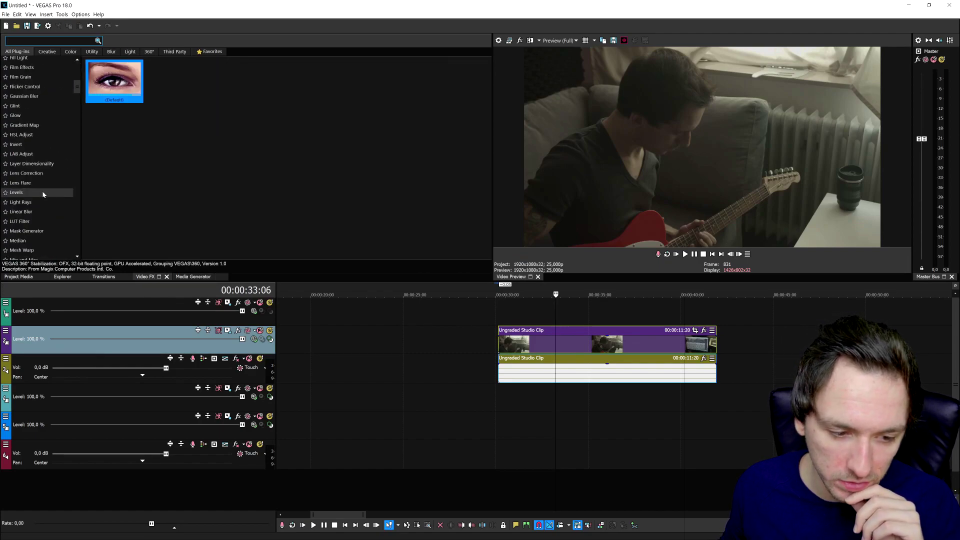
pyautogui.click(43, 222)
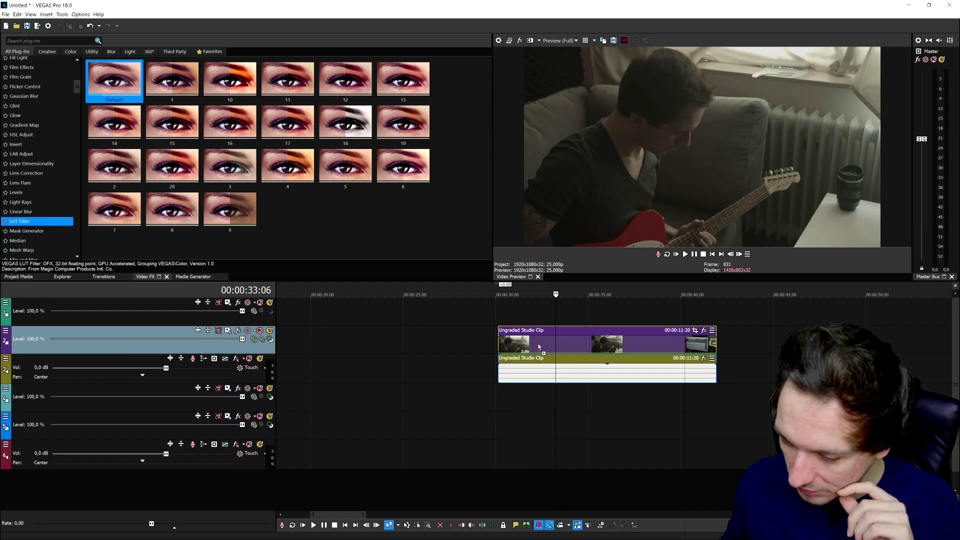
pyautogui.moveTo(539, 346); pyautogui.dragTo(540, 346)
pyautogui.moveTo(134, 35); pyautogui.dragTo(193, 40)
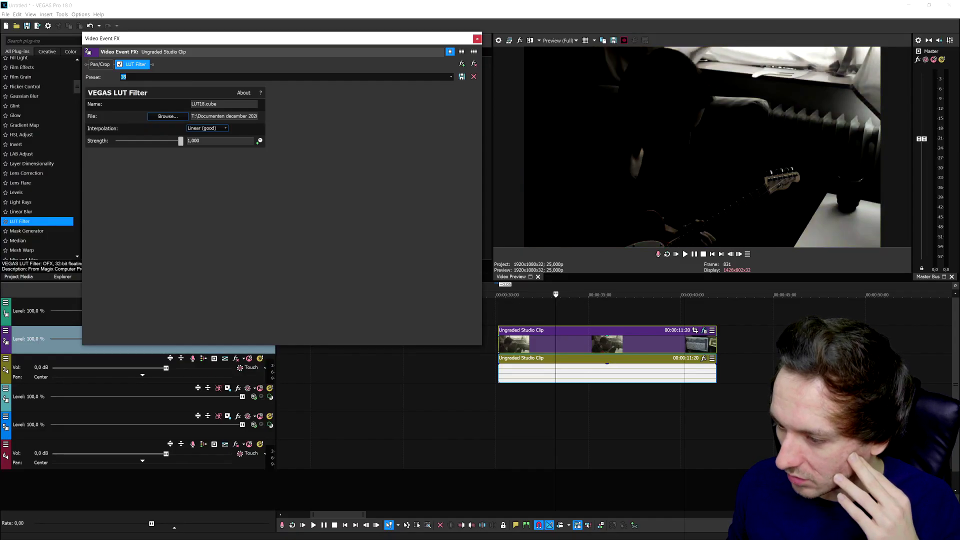
# Step through the LUT Filter presets, choose preset 4 (LUT4.cube), and play back the graded clip
pyautogui.press('Down')
pyautogui.press('Down')
pyautogui.press('Down')
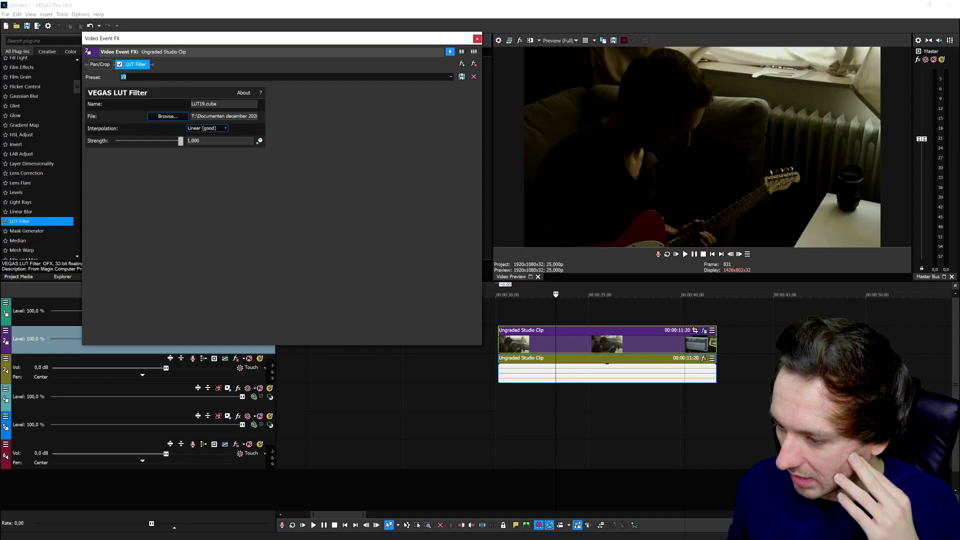
pyautogui.press('Down')
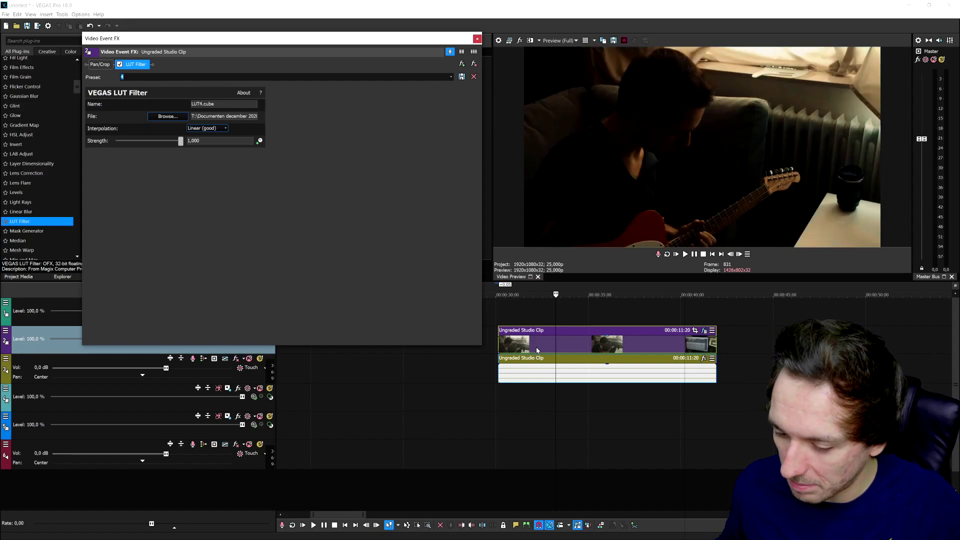
pyautogui.press('Down')
pyautogui.press('Down')
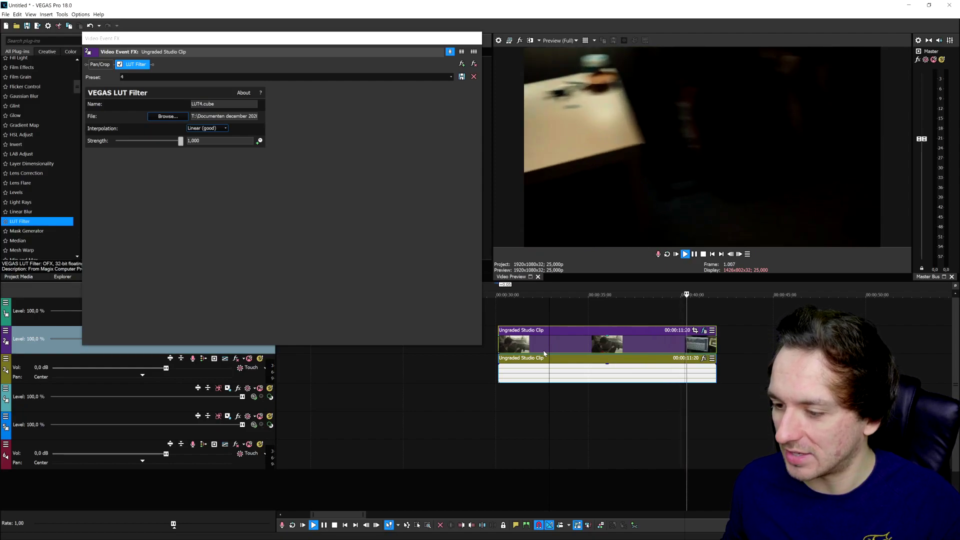
pyautogui.press('space')
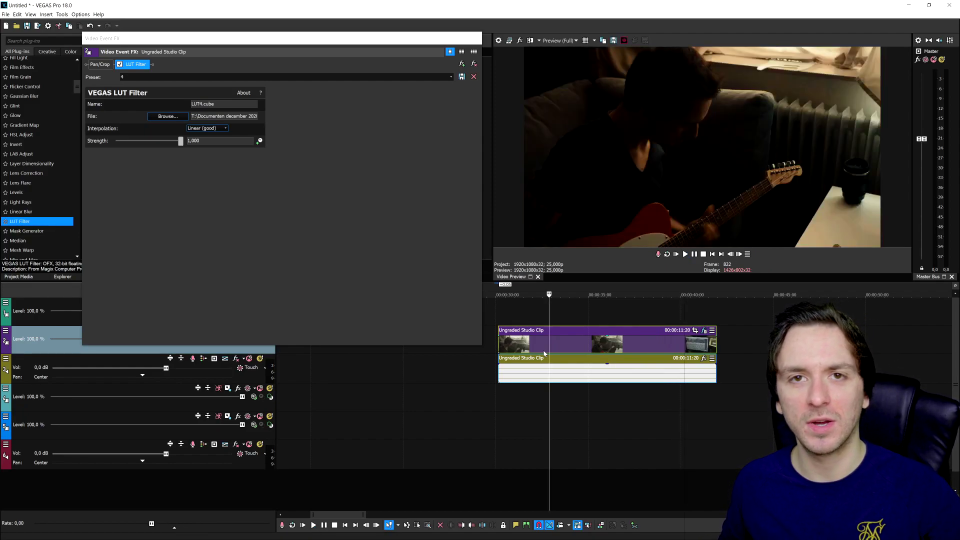